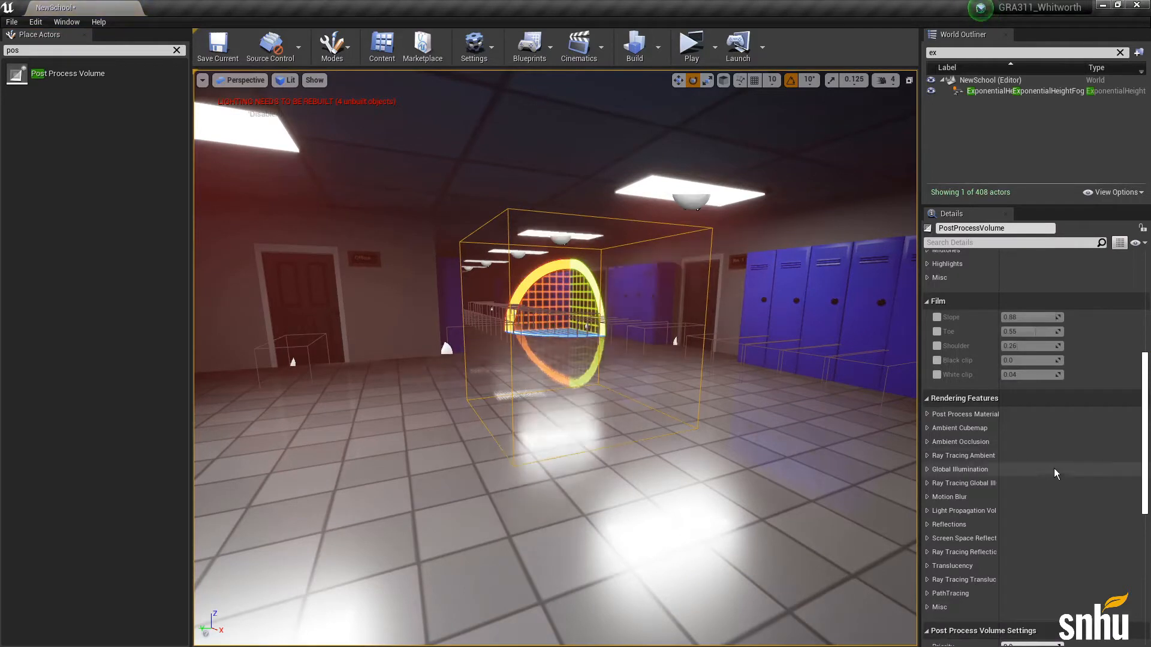
# - Enable Infinite Extent (Unbound) for the post process volume, toggling it on and off to compare its effect on the hallway
pyautogui.scroll(-5, 1074, 466)
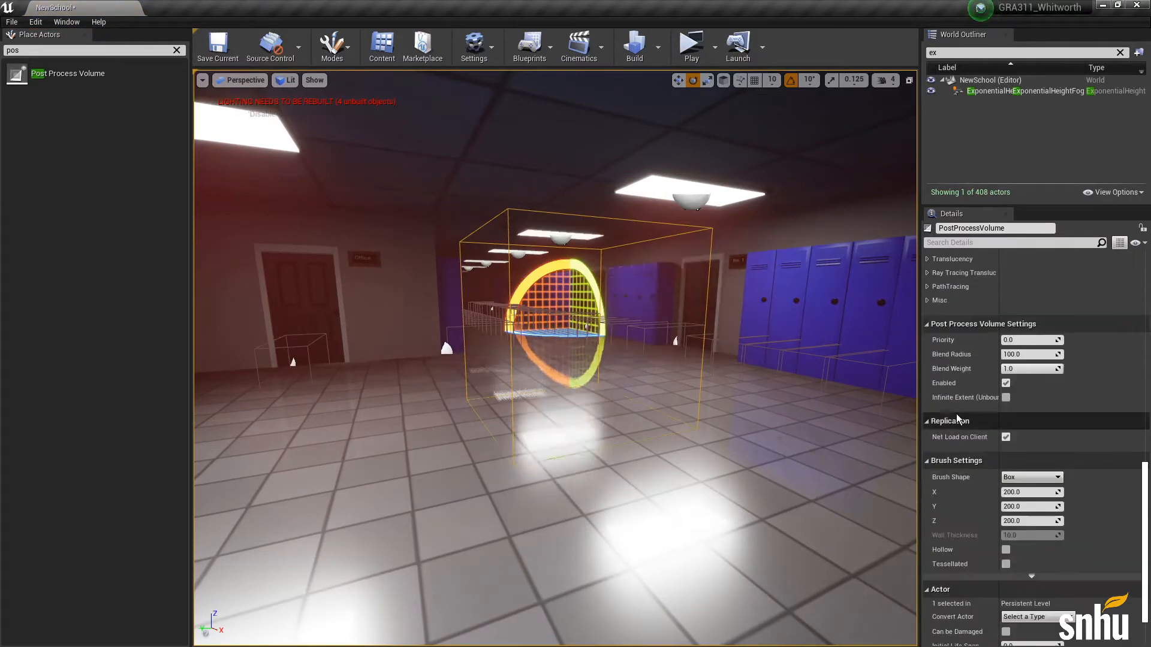
pyautogui.click(1005, 398)
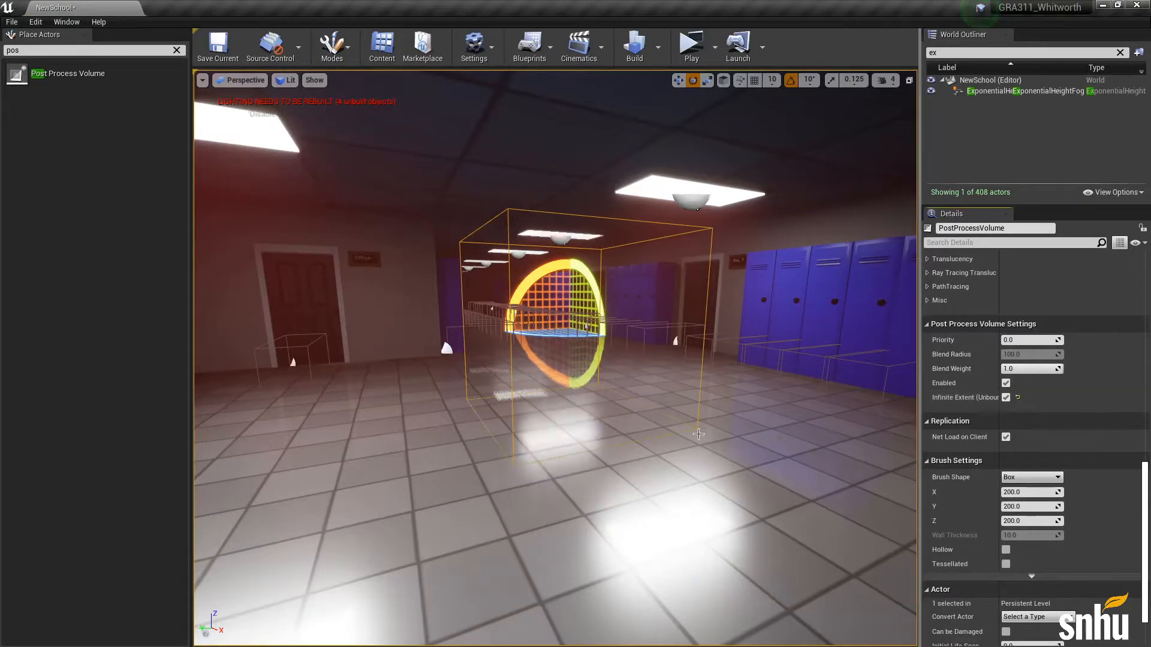
pyautogui.click(1006, 398)
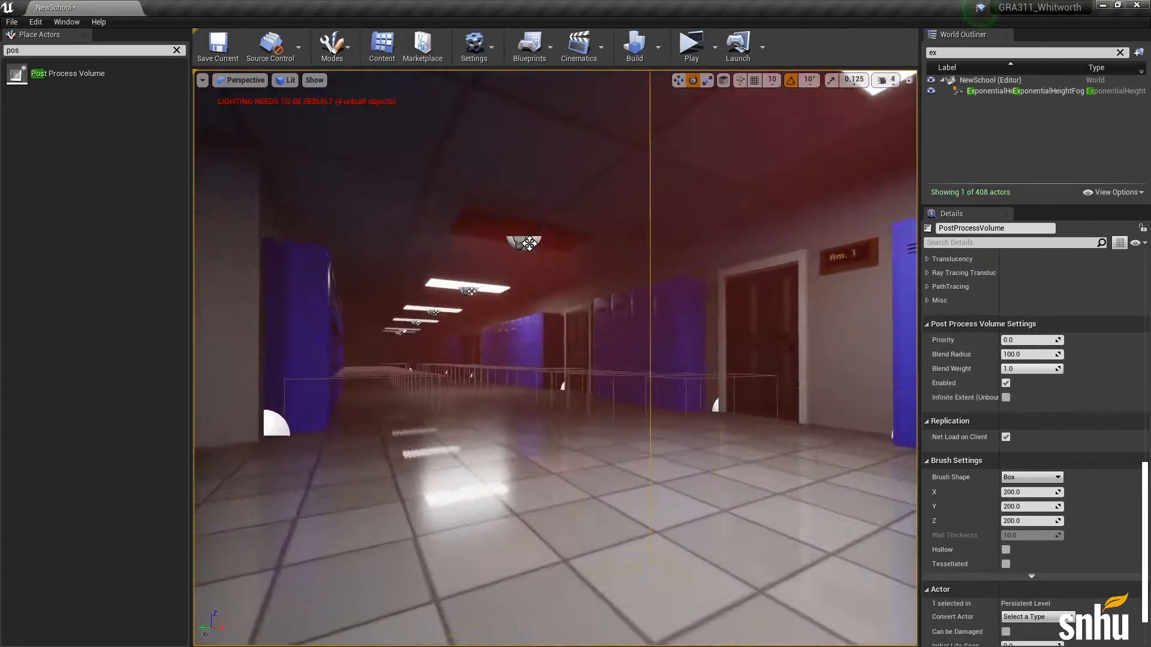
pyautogui.moveTo(660, 300); pyautogui.dragTo(660, 301, button='right')
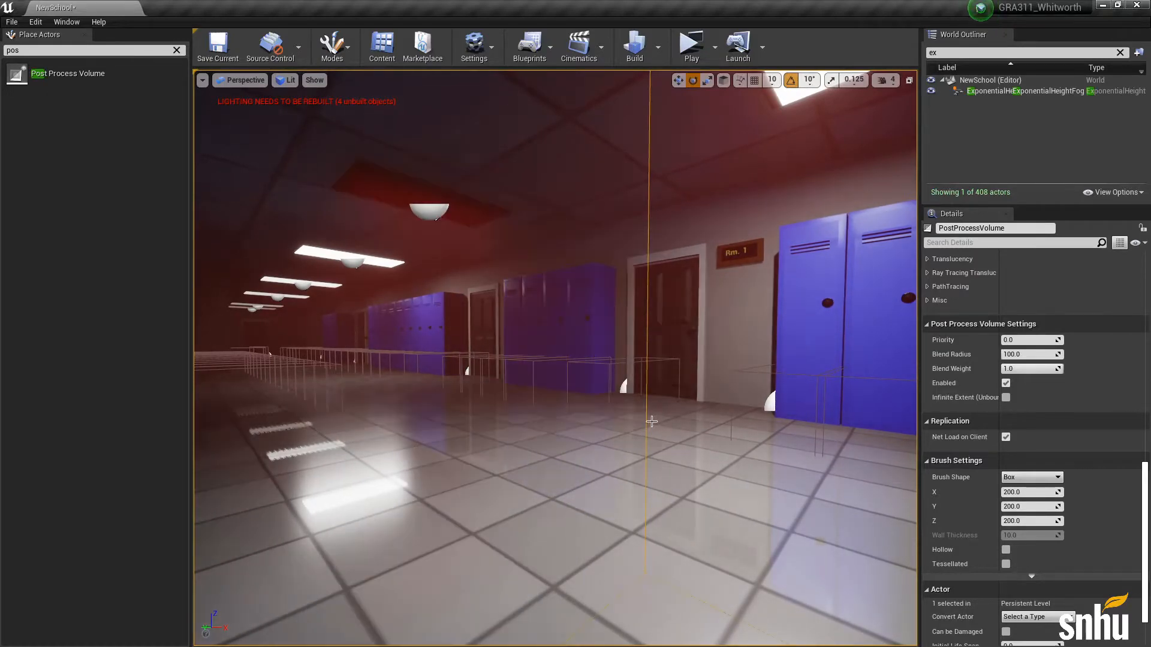
pyautogui.press('f')
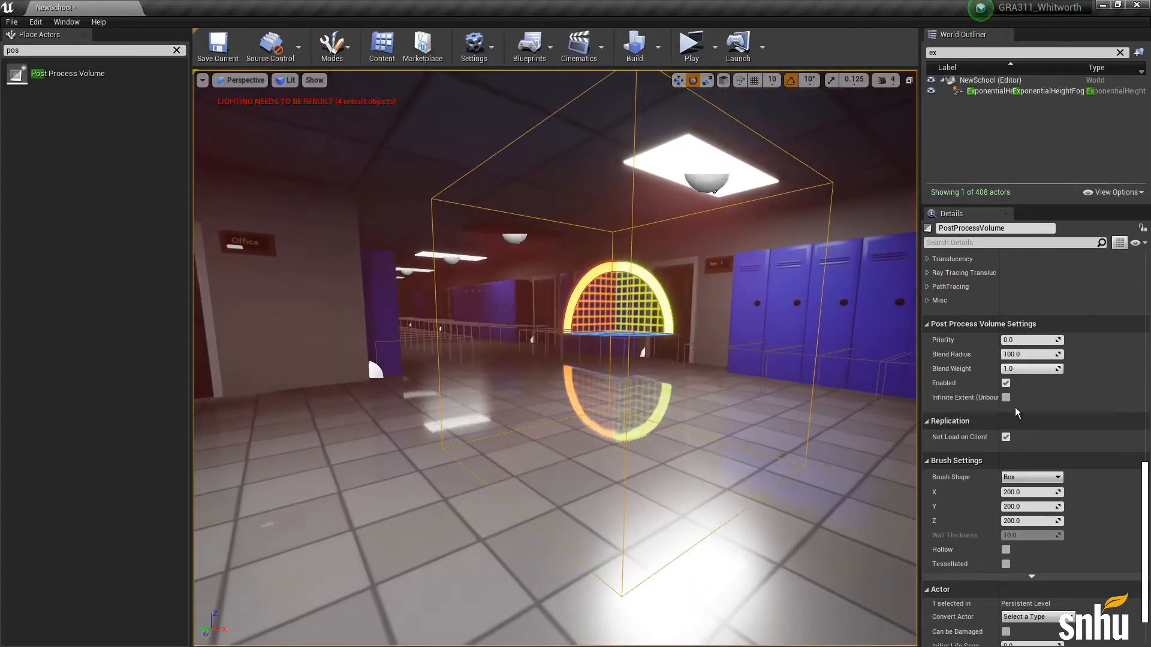
pyautogui.click(1006, 398)
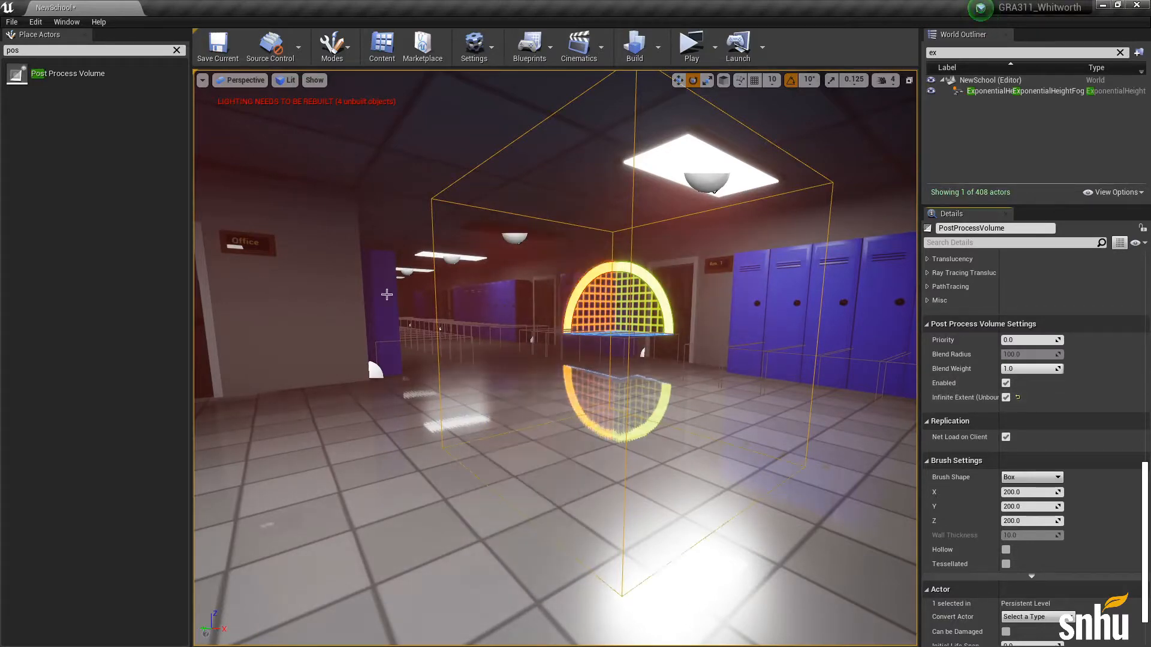
pyautogui.click(1006, 398)
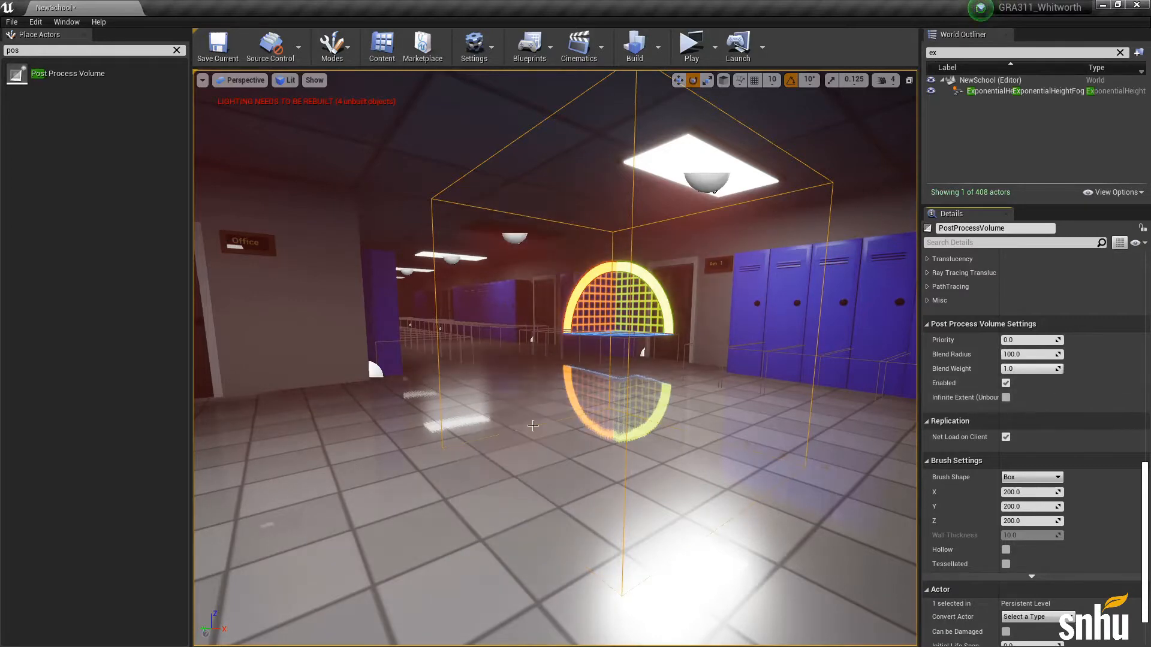
pyautogui.click(1006, 398)
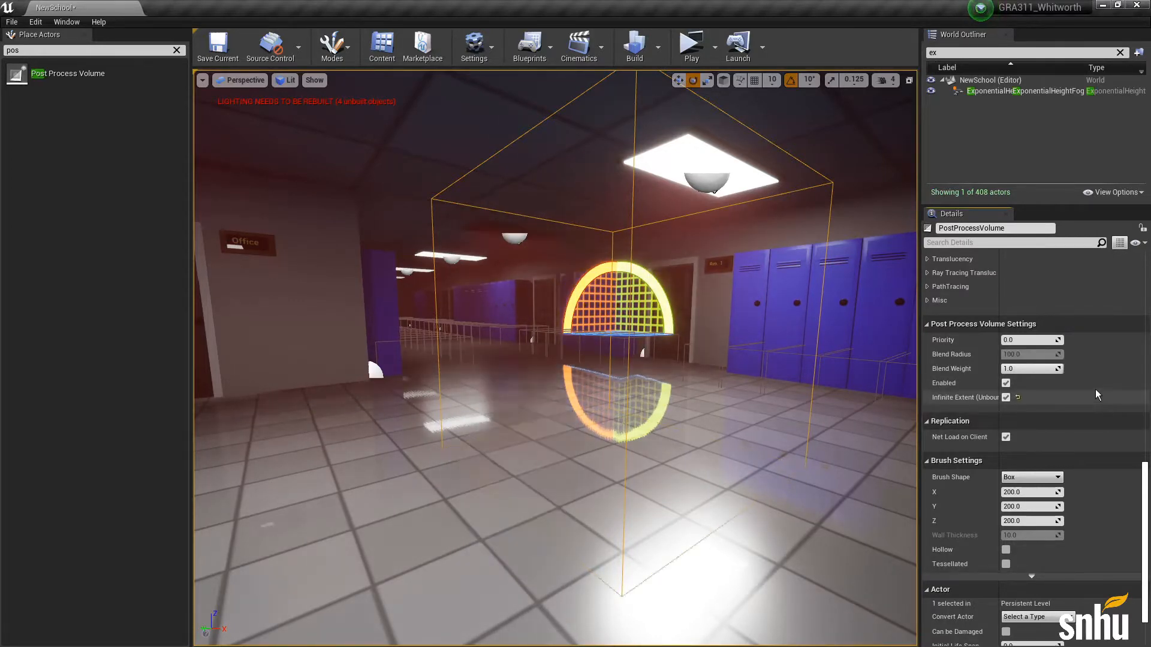
# - Override the volume's Ambient Occlusion with an intensity of 1.0 and a radius of about 70
pyautogui.scroll(3, 1096, 390)
pyautogui.scroll(2, 1096, 391)
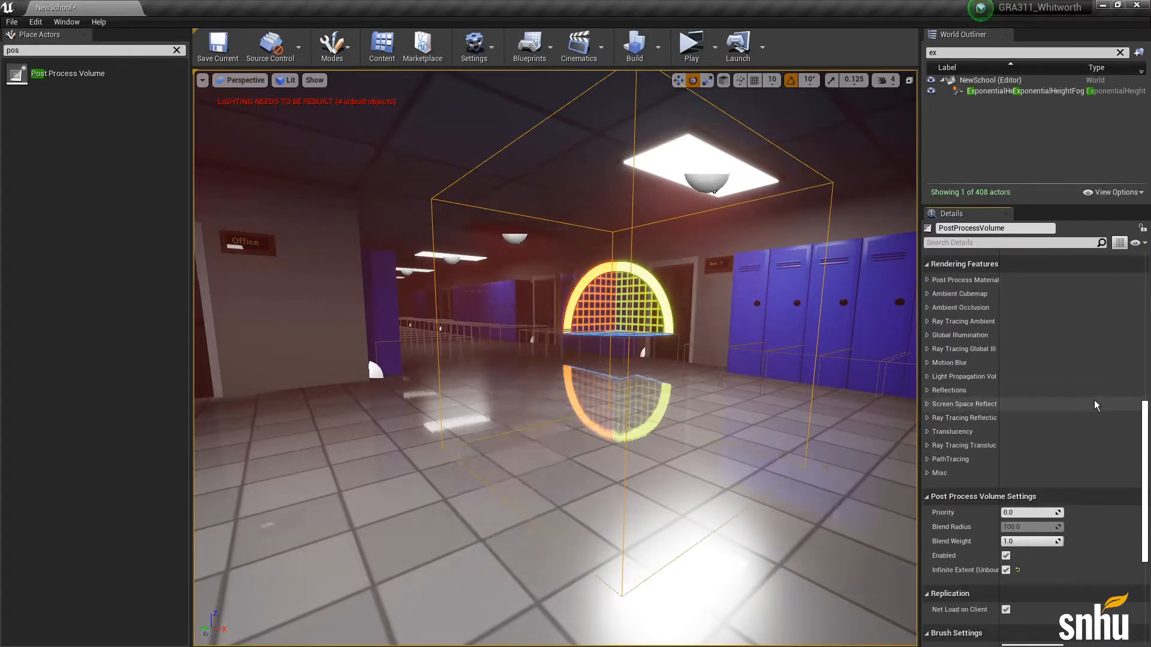
pyautogui.click(927, 309)
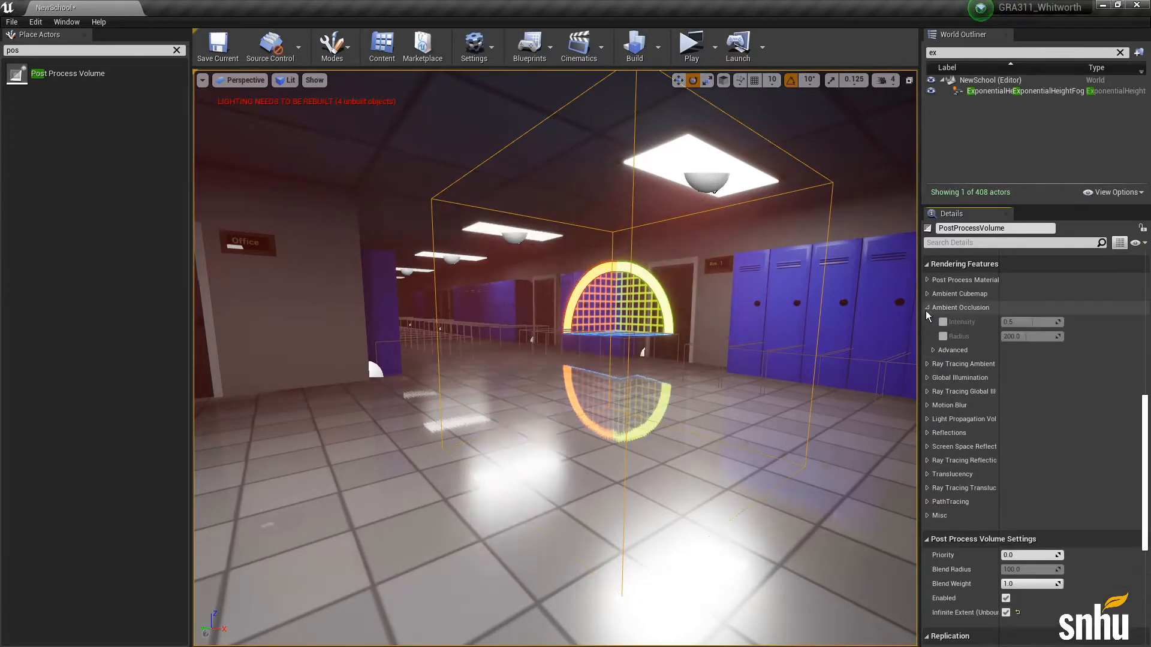
pyautogui.click(943, 322)
pyautogui.click(943, 337)
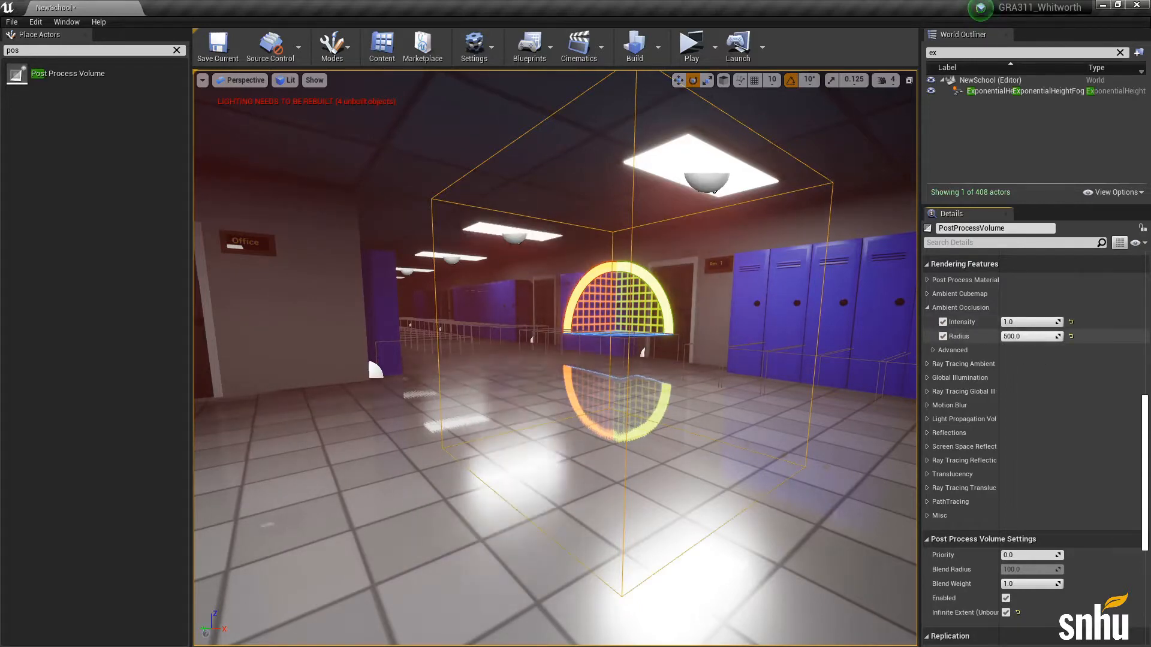
pyautogui.moveTo(1005, 337); pyautogui.dragTo(1043, 336)
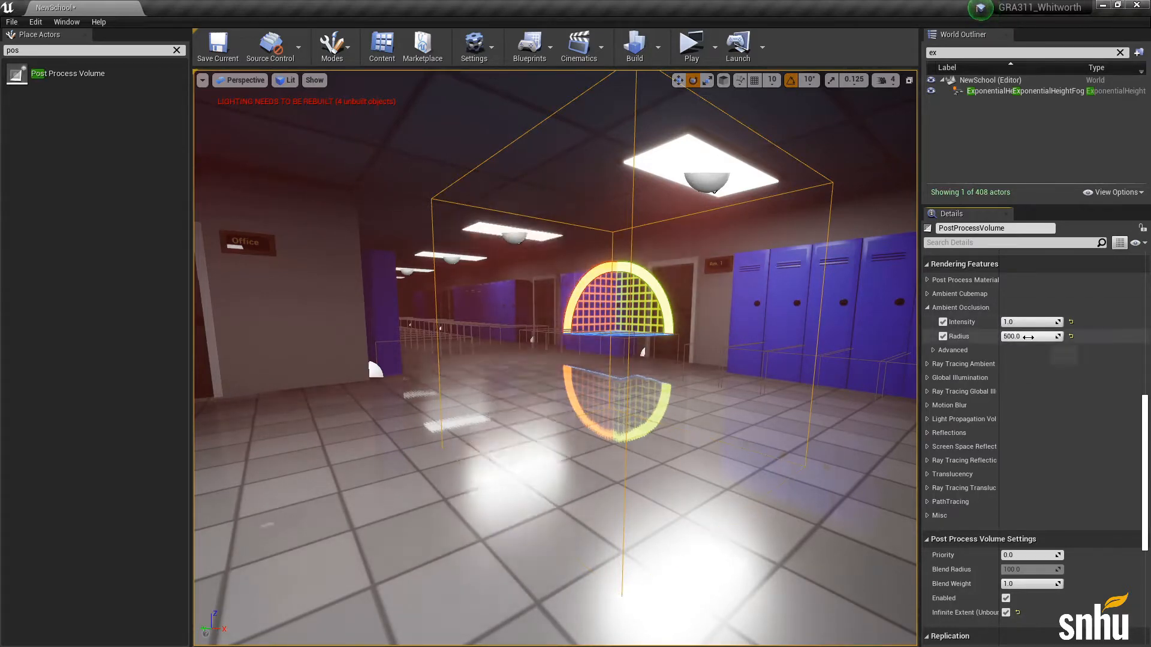
pyautogui.moveTo(1037, 337); pyautogui.dragTo(1005, 336)
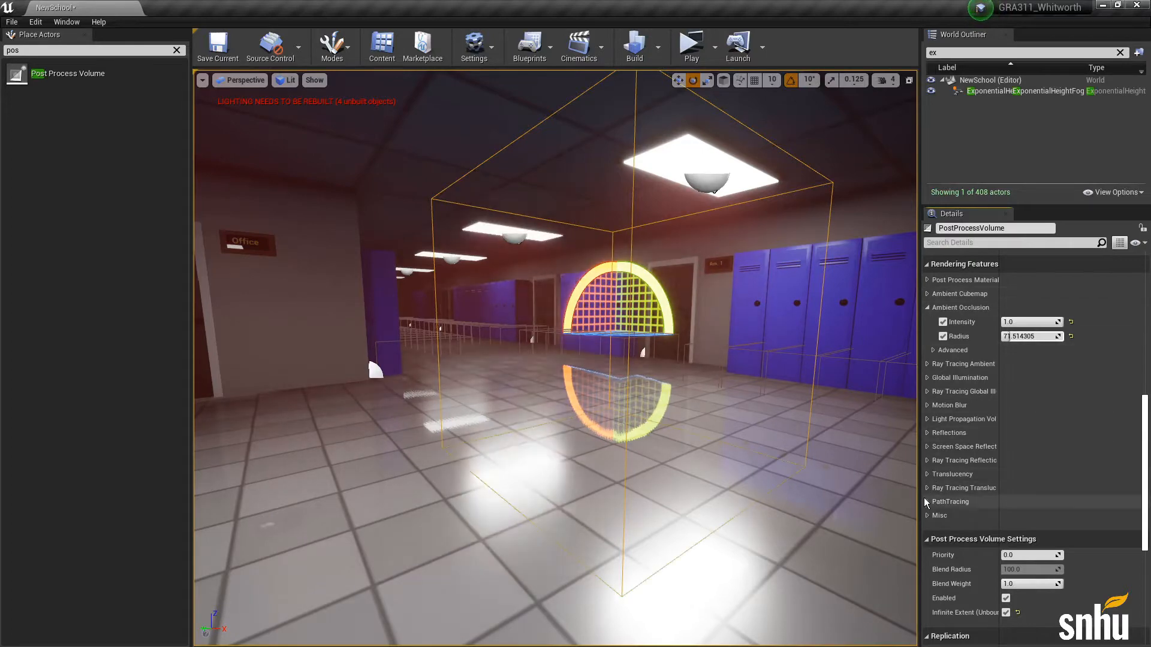
# - Filter the volume's properties by "vi" and override only Vignette Intensity, setting it to 1.0
pyautogui.click(970, 243)
pyautogui.write('vi')
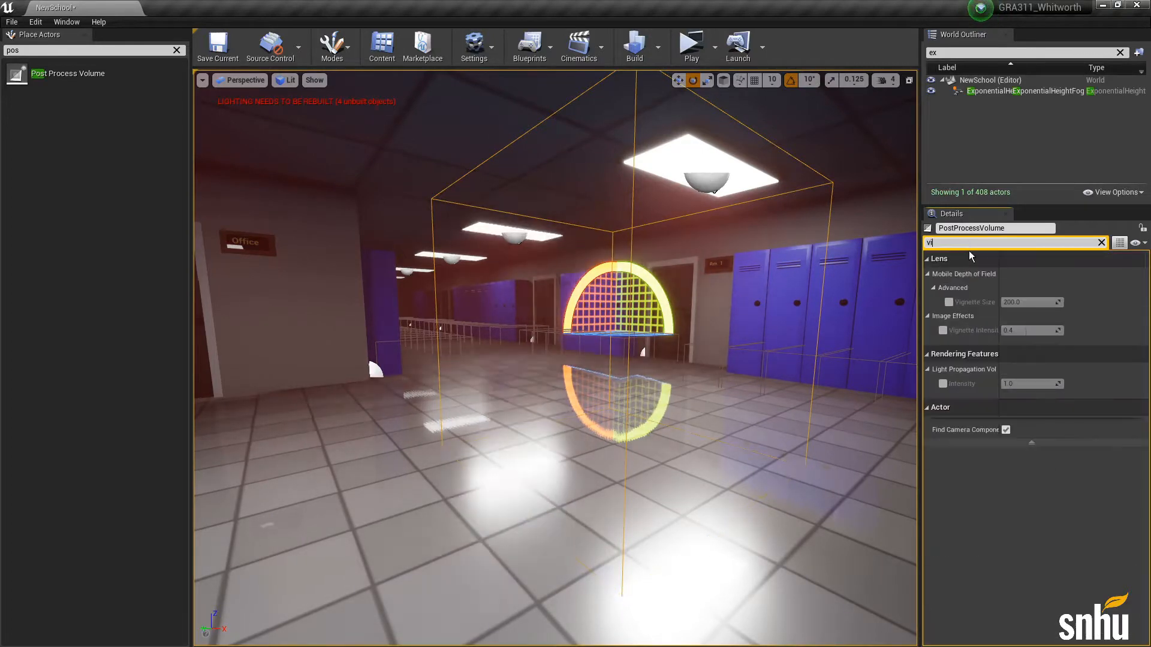
pyautogui.click(949, 302)
pyautogui.click(943, 331)
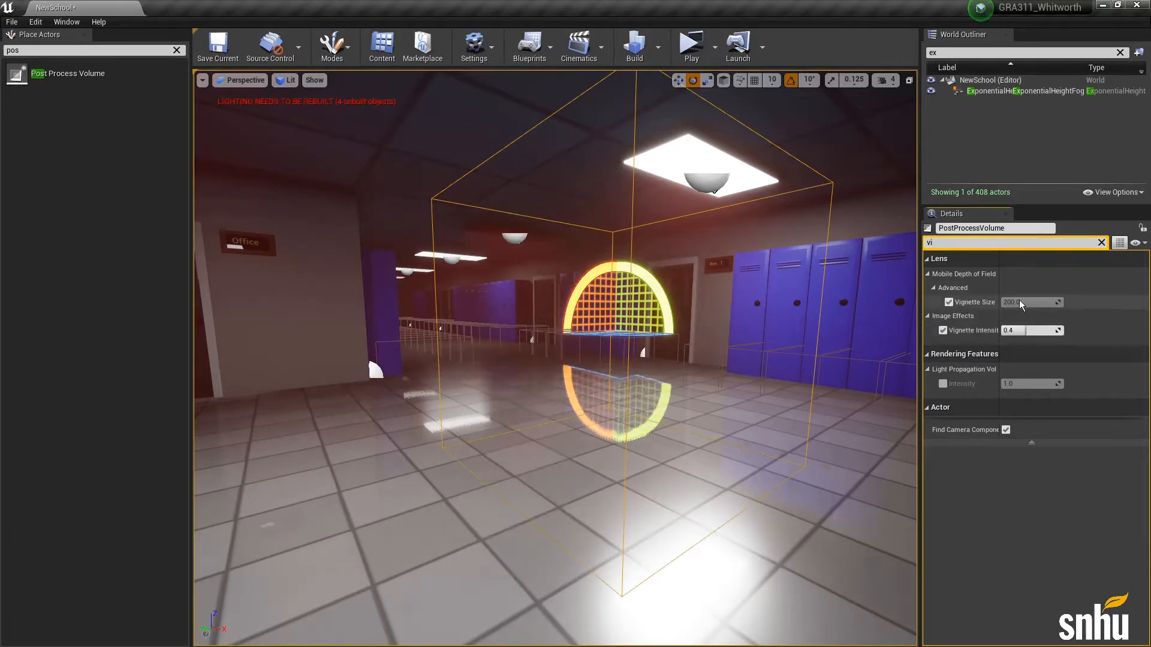
pyautogui.click(948, 301)
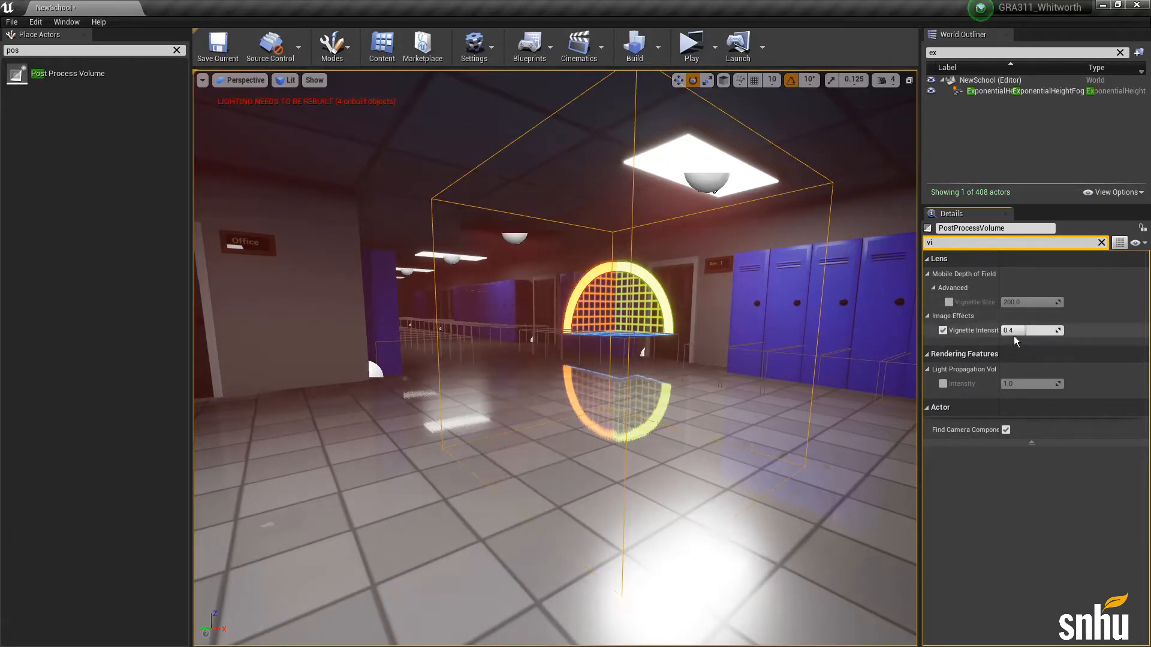
pyautogui.moveTo(1022, 333); pyautogui.dragTo(1065, 331)
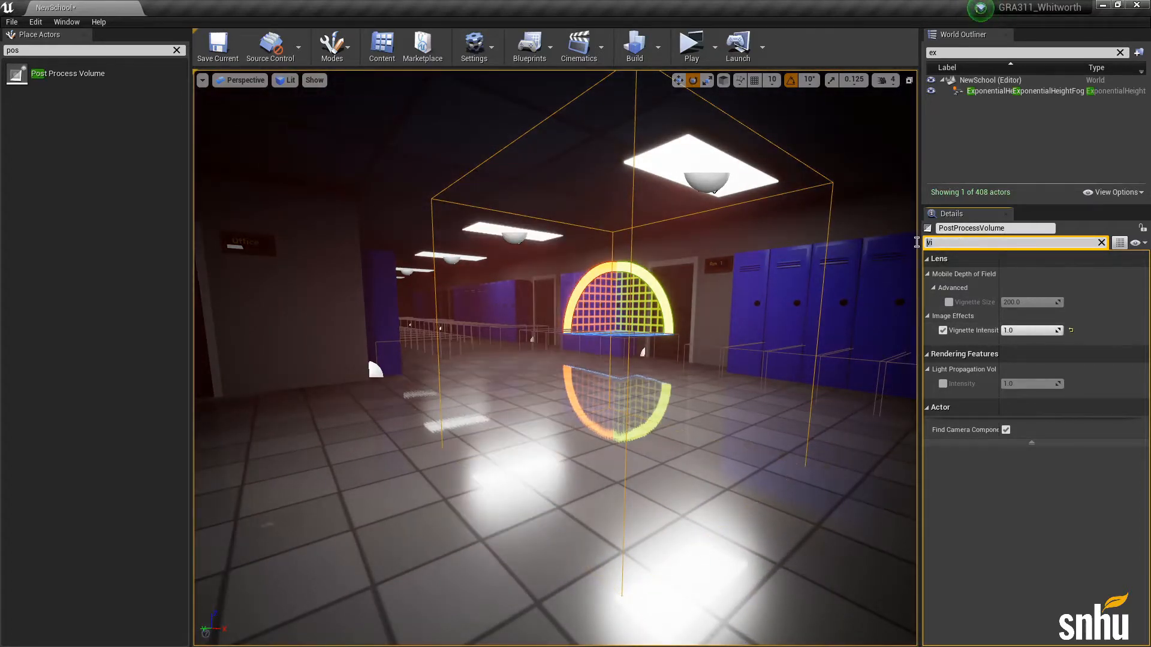
# - Filter the properties by "grain" and override Grain Jitter at 0.07619 and Grain Intensity at 0.361905
pyautogui.write('grain')
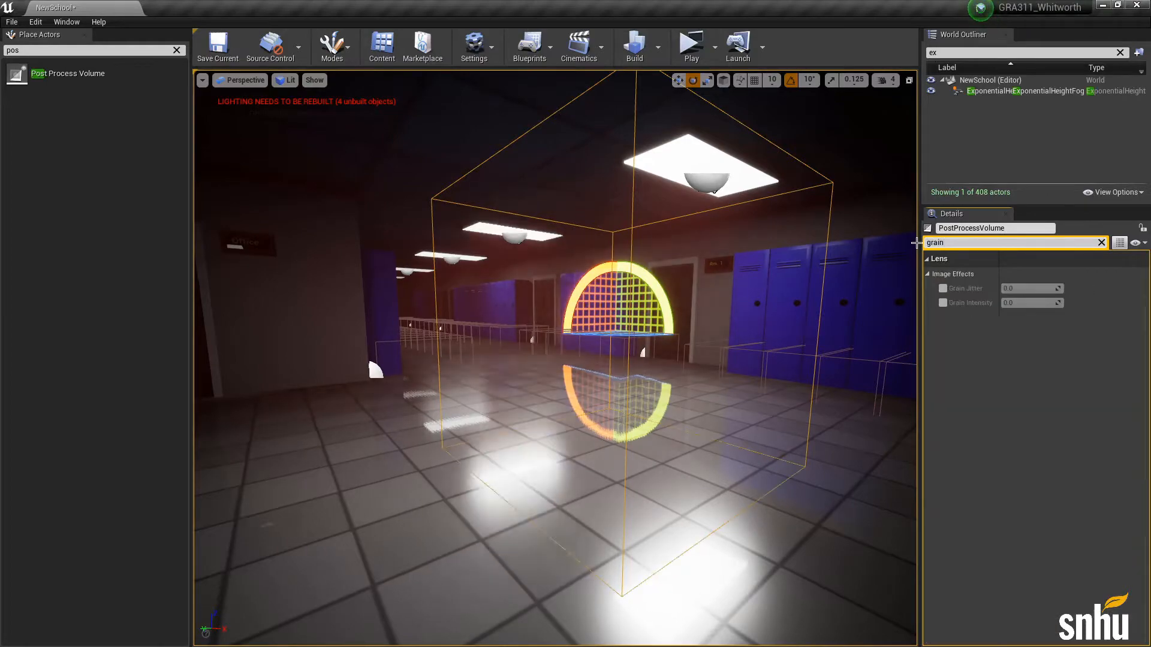
pyautogui.click(942, 288)
pyautogui.click(942, 303)
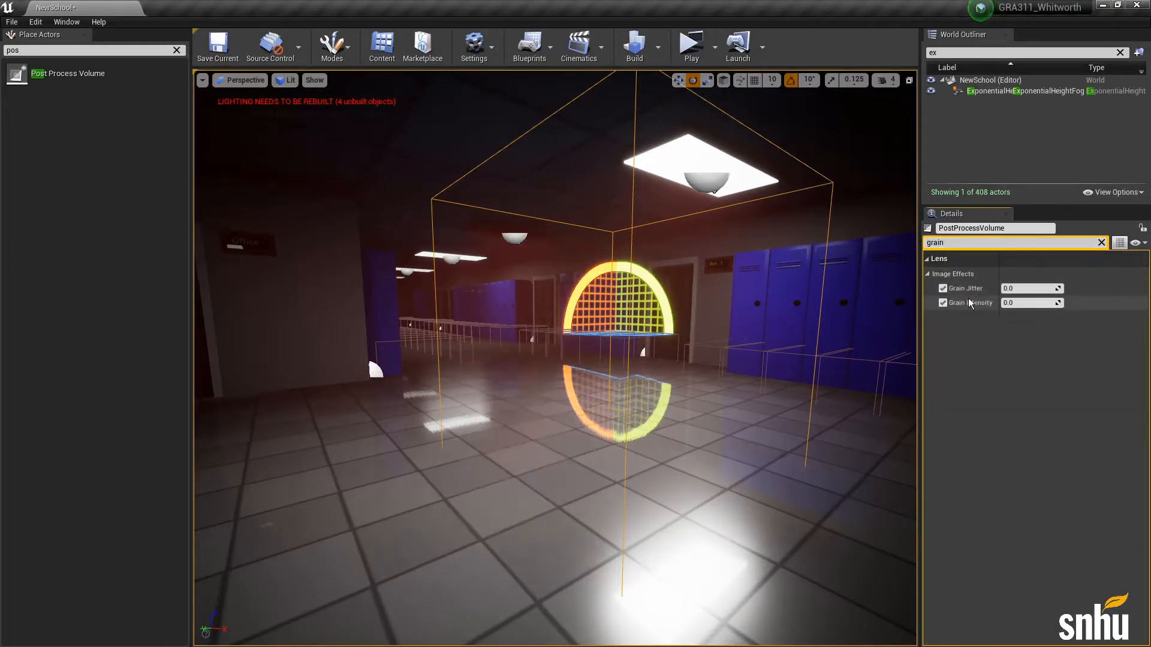
pyautogui.moveTo(1017, 303)
pyautogui.mouseDown()
pyautogui.moveTo(1061, 304)
pyautogui.moveTo(1063, 289)
pyautogui.moveTo(1002, 289)
pyautogui.moveTo(1022, 303)
pyautogui.mouseUp()
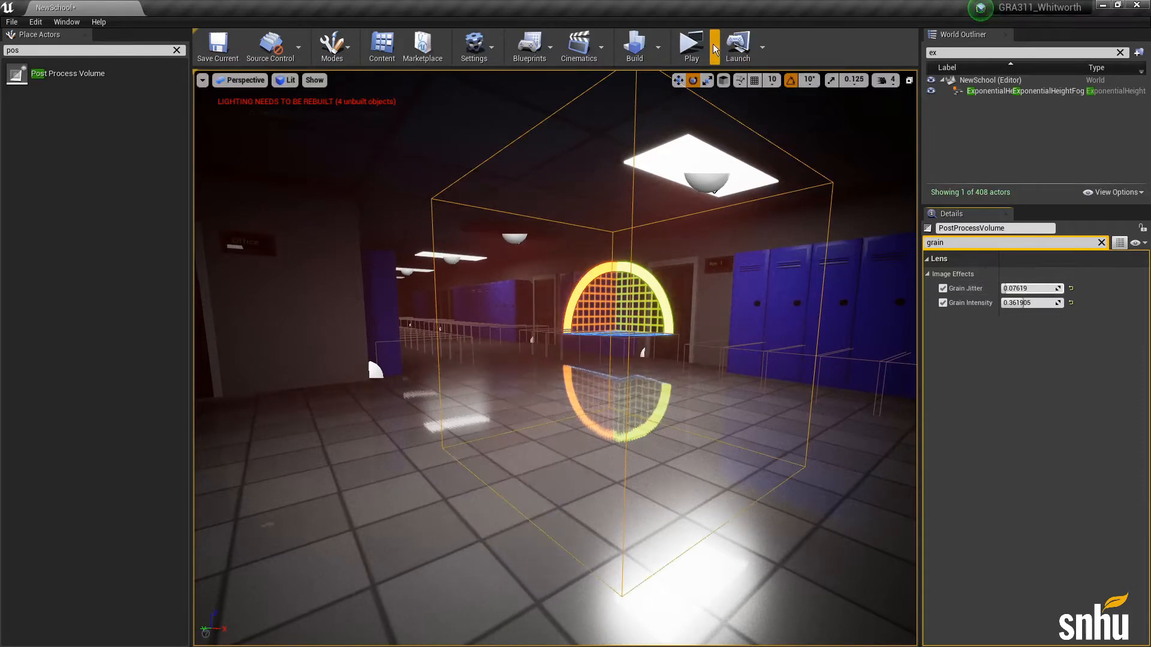
# - Play the level in a maximized preview window, run the character around the hallway to examine the post-process effects, and end the preview
pyautogui.click(690, 46)
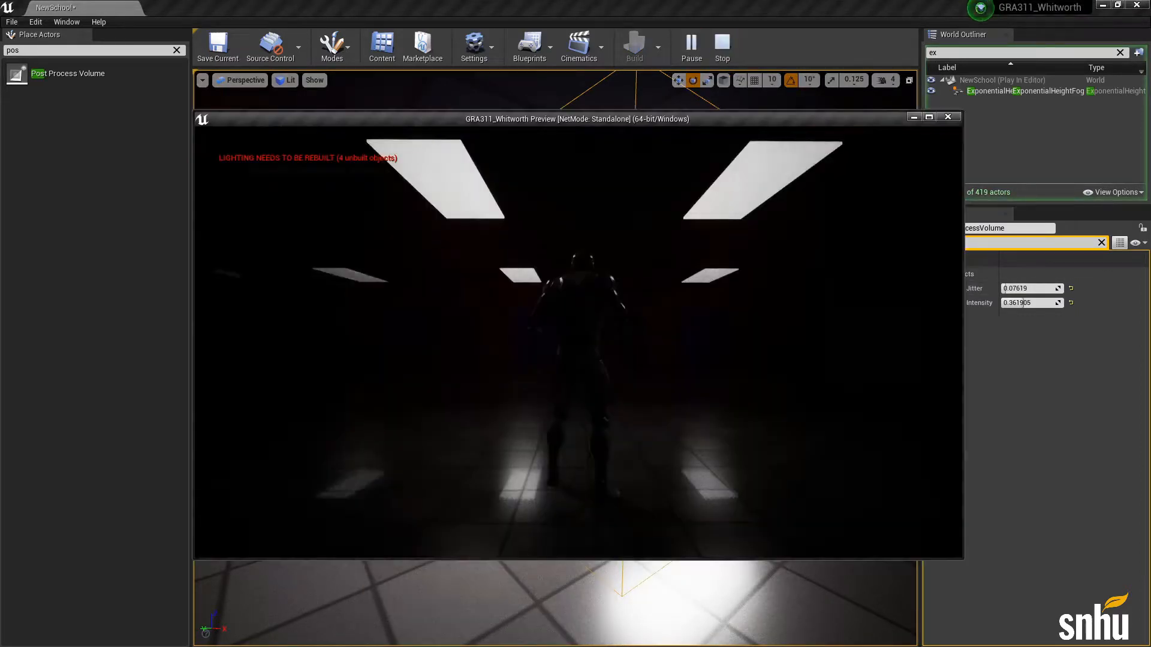
pyautogui.doubleClick(677, 115)
pyautogui.press('w')
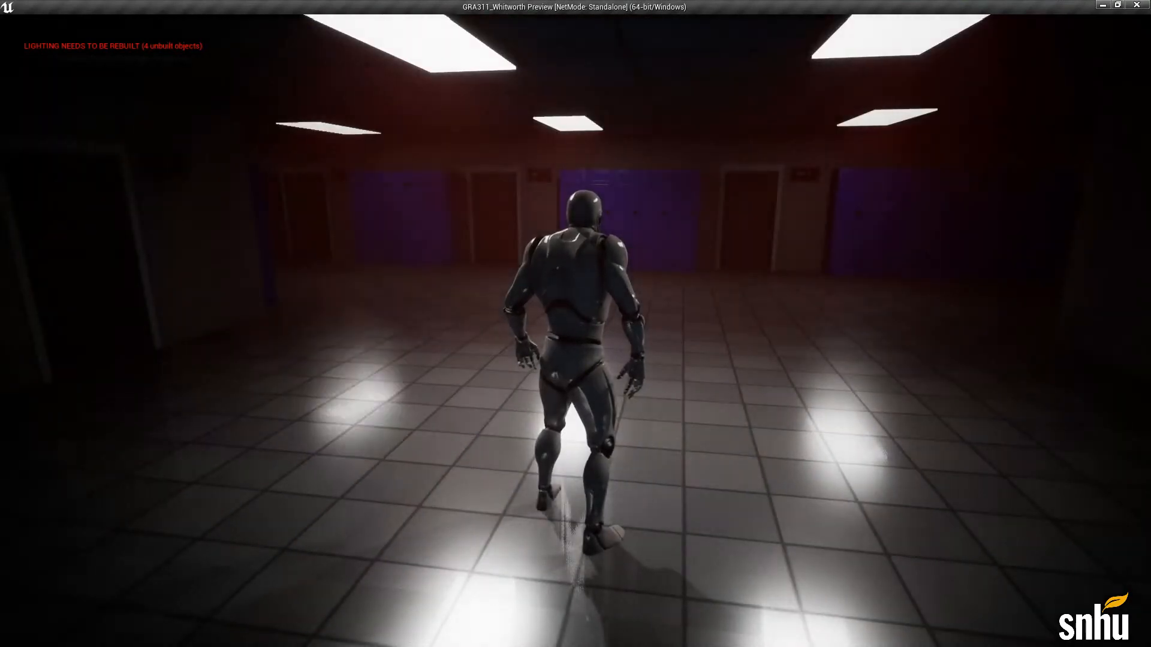
pyautogui.press('d')
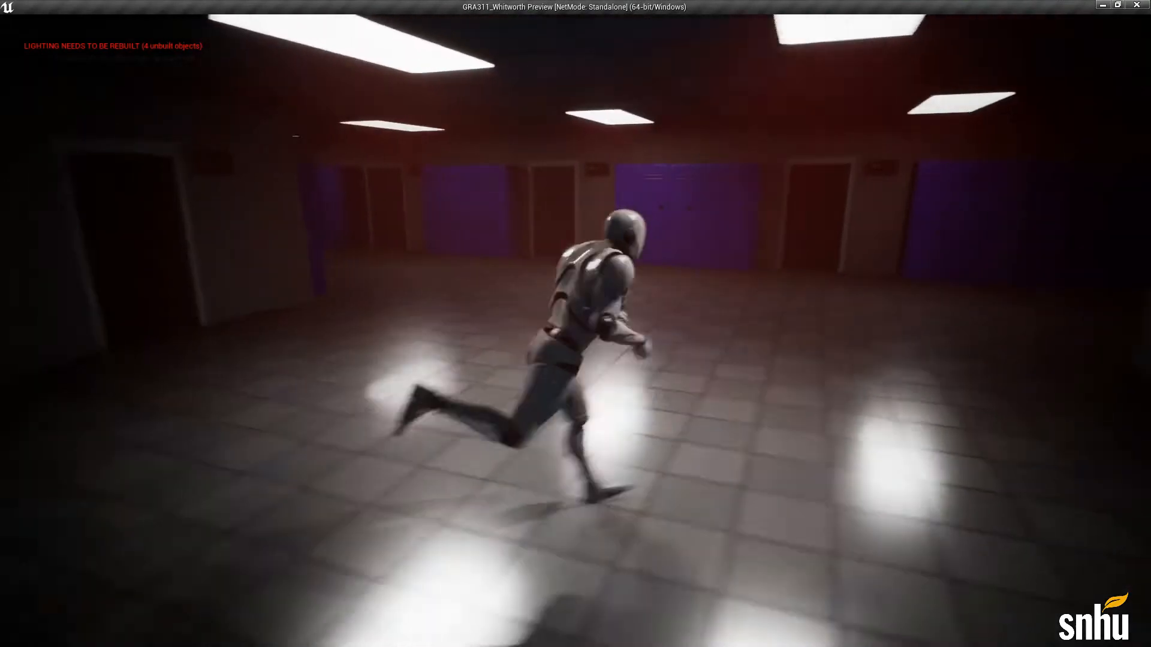
pyautogui.press('w')
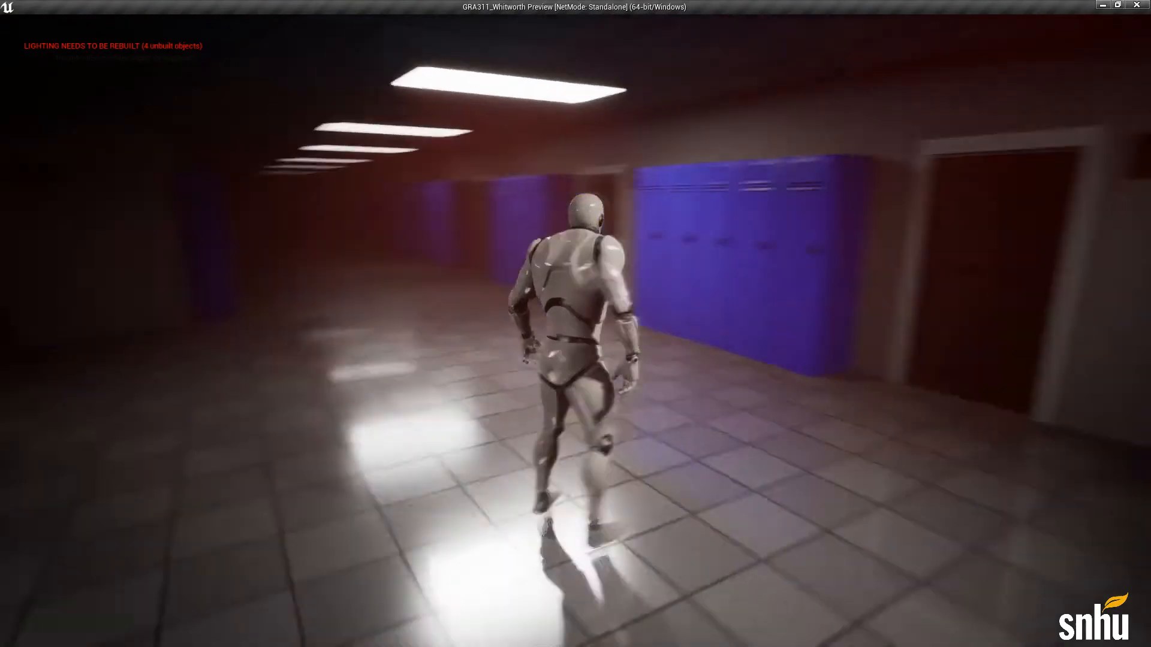
pyautogui.press('w')
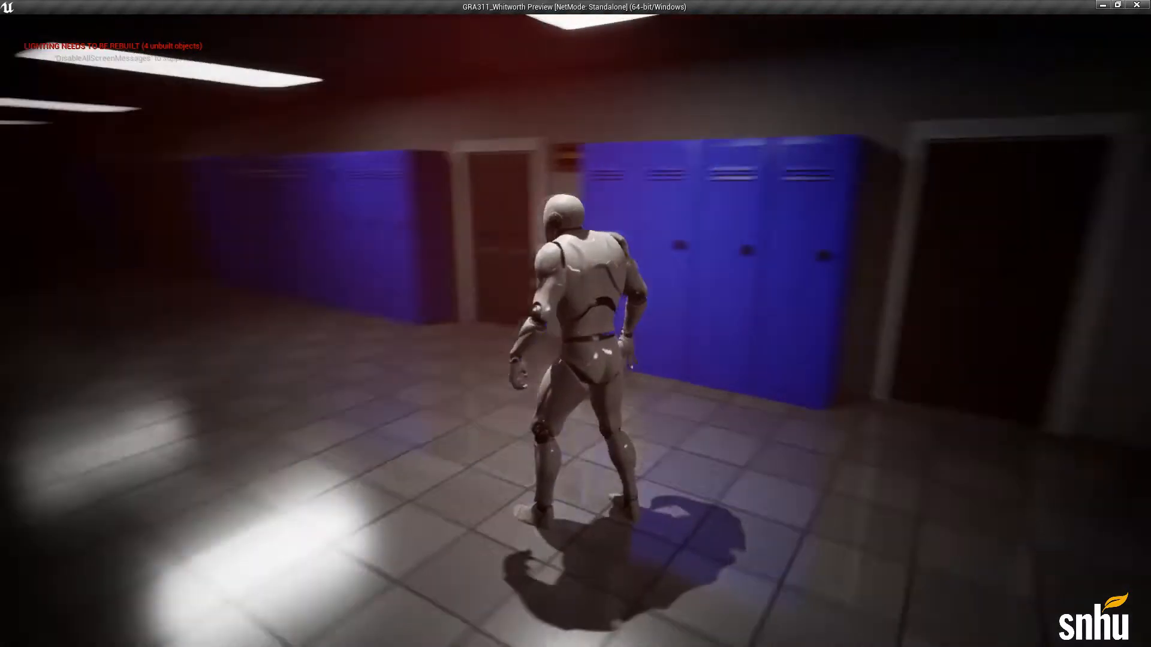
pyautogui.press('w')
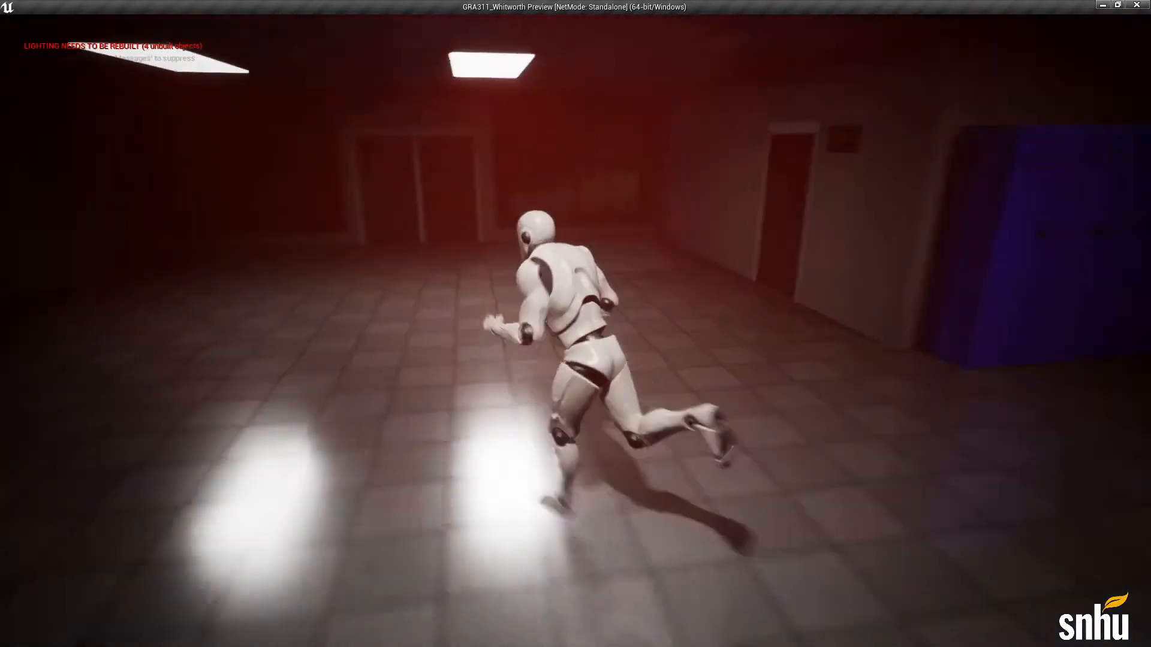
pyautogui.press('Escape')
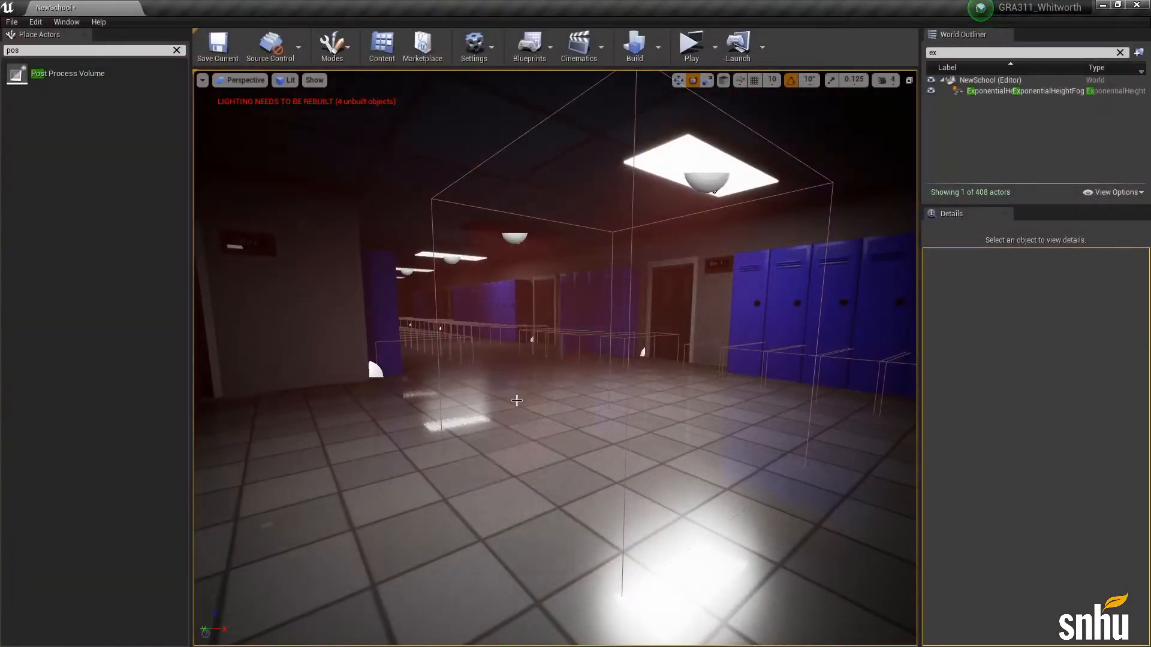
# - Select the post process volume in the scene again and clear its property filter
pyautogui.click(631, 251)
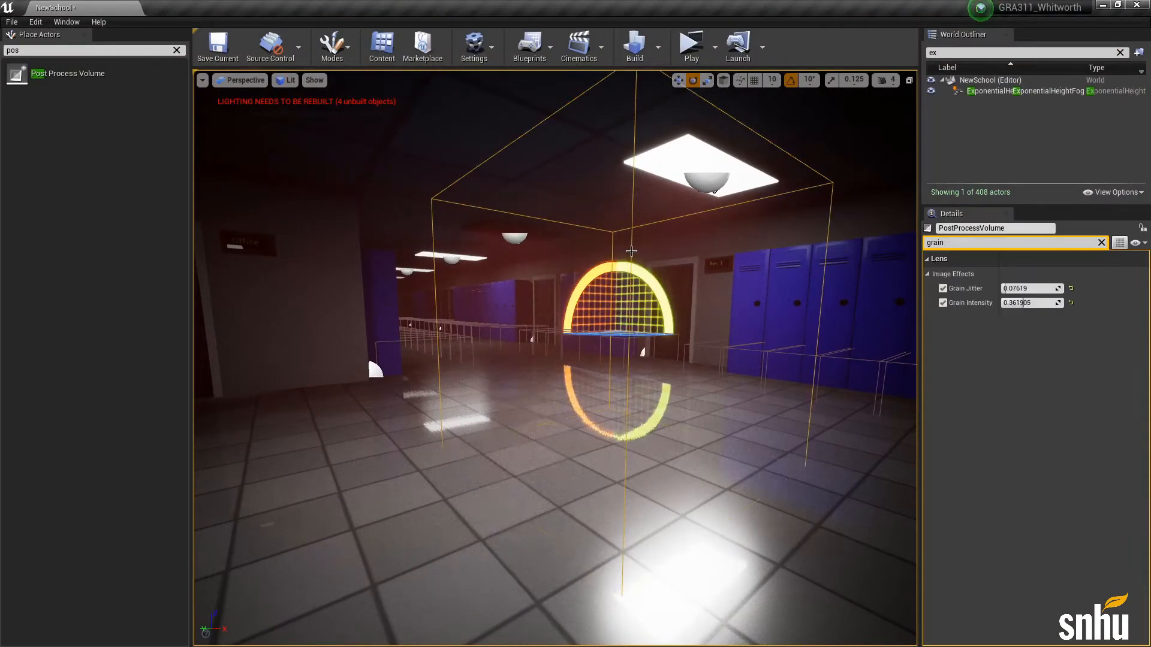
pyautogui.click(1102, 243)
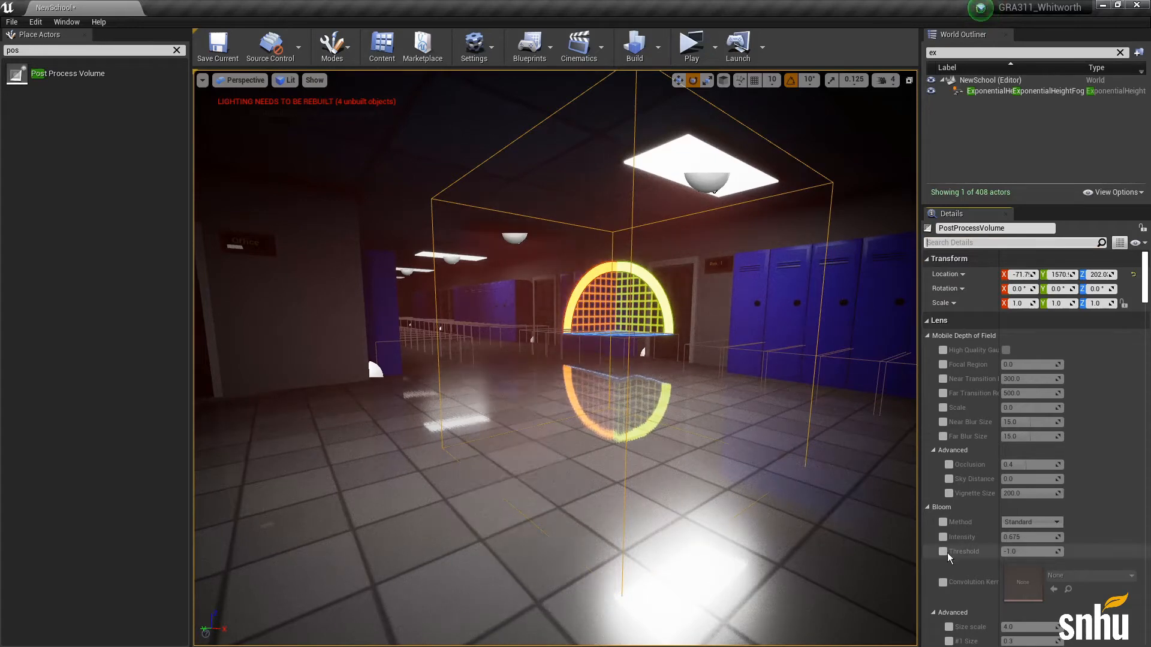
# - Try a Bloom override with the Standard method and an intensity of 8.0, and switch both overrides off again
pyautogui.scroll(-3, 1044, 441)
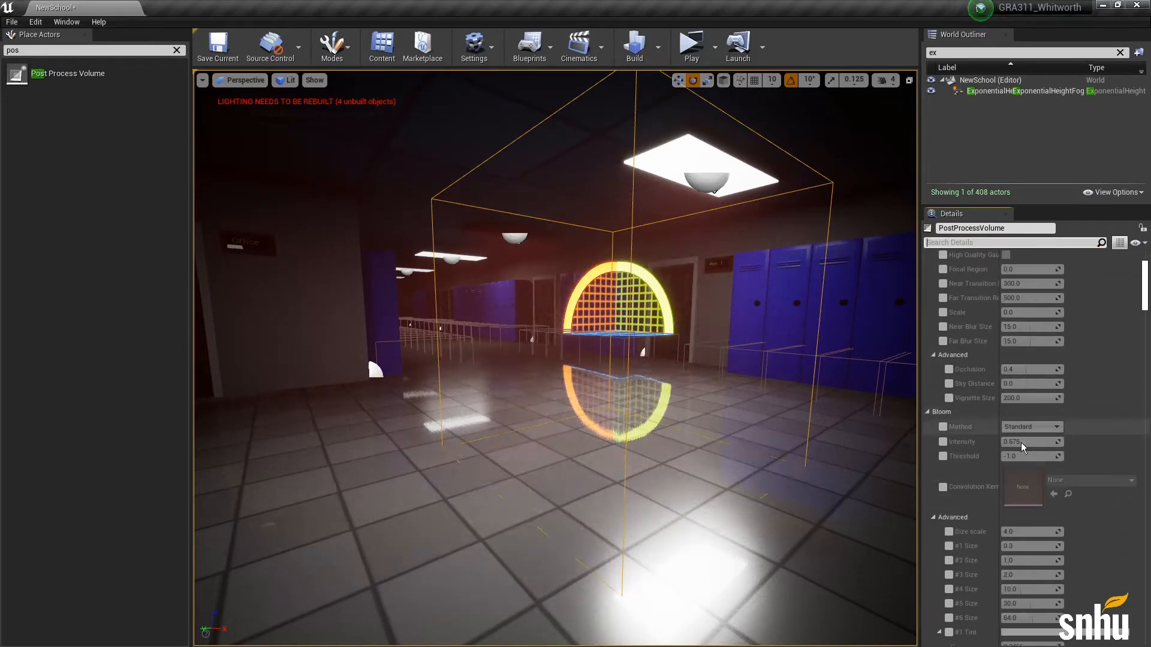
pyautogui.click(942, 428)
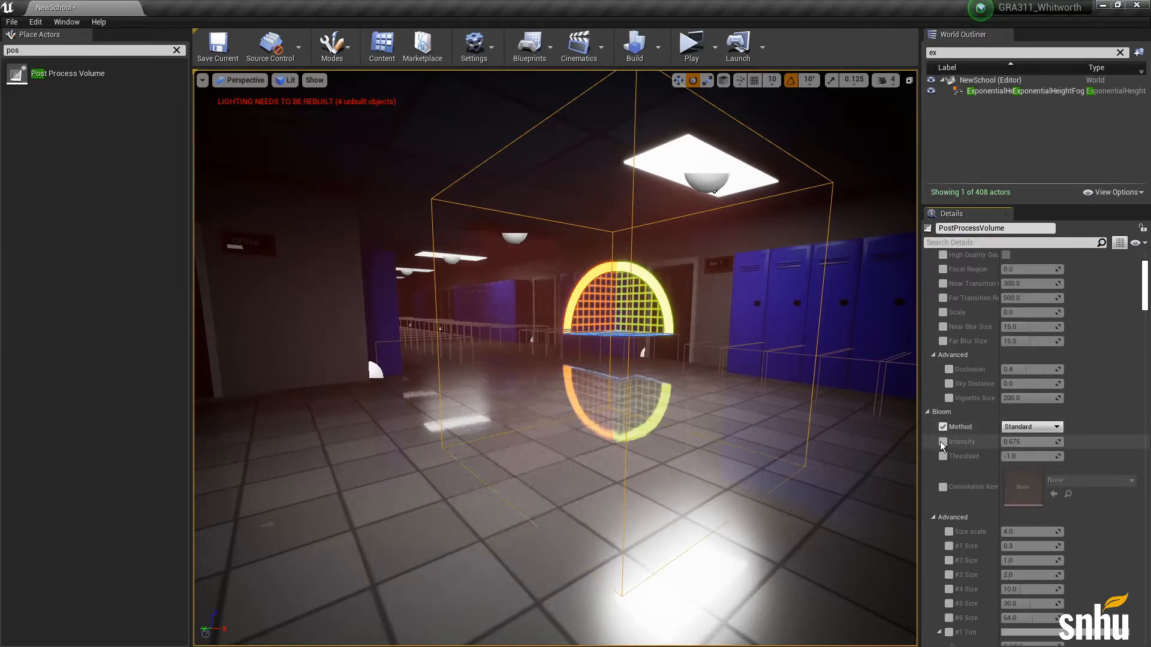
pyautogui.click(943, 442)
pyautogui.moveTo(1009, 442); pyautogui.dragTo(1055, 442)
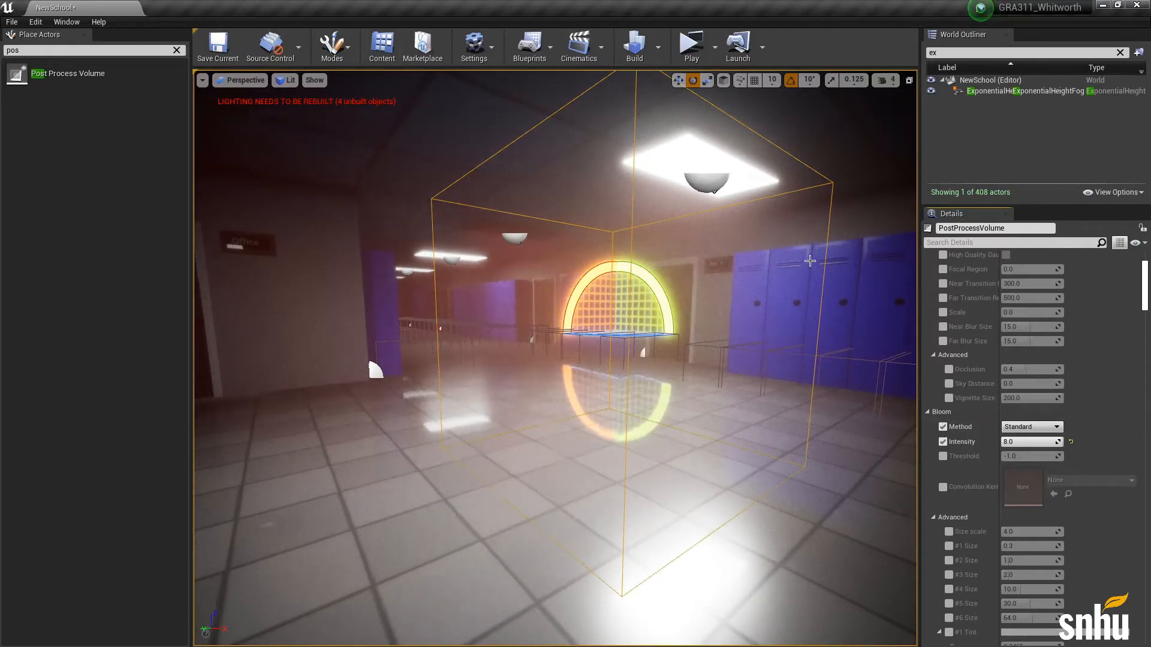
pyautogui.click(943, 427)
pyautogui.click(942, 442)
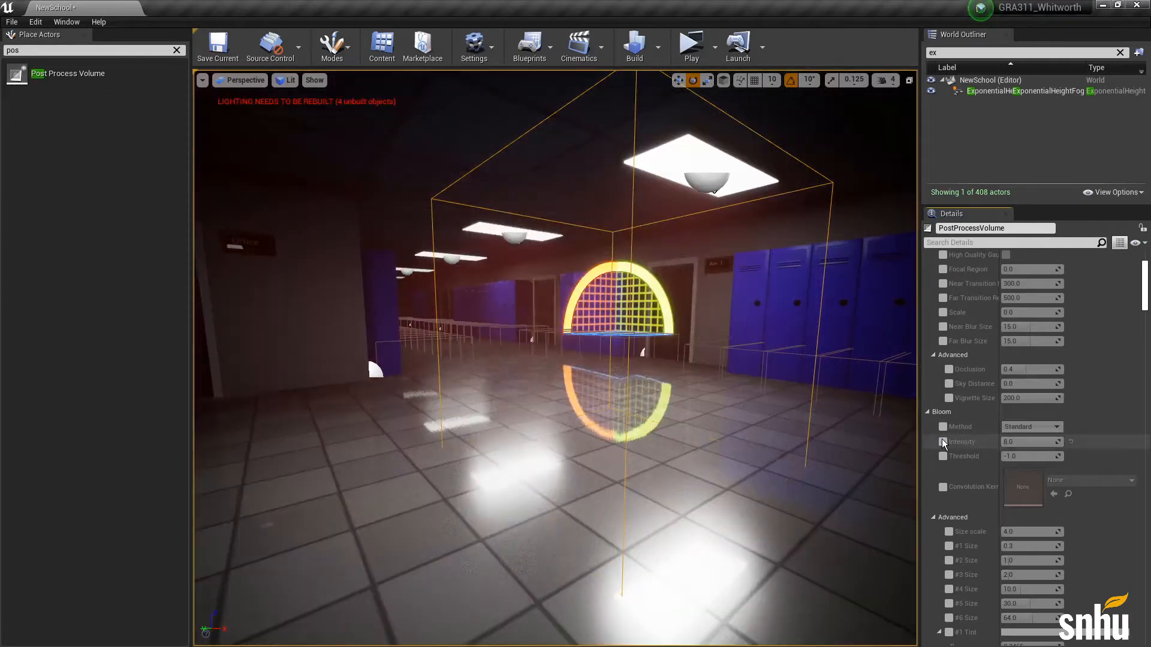
# - Filter the volume's properties by "dep" and override the Depth of Field Focal Distance at 1.0
pyautogui.scroll(-4, 1100, 447)
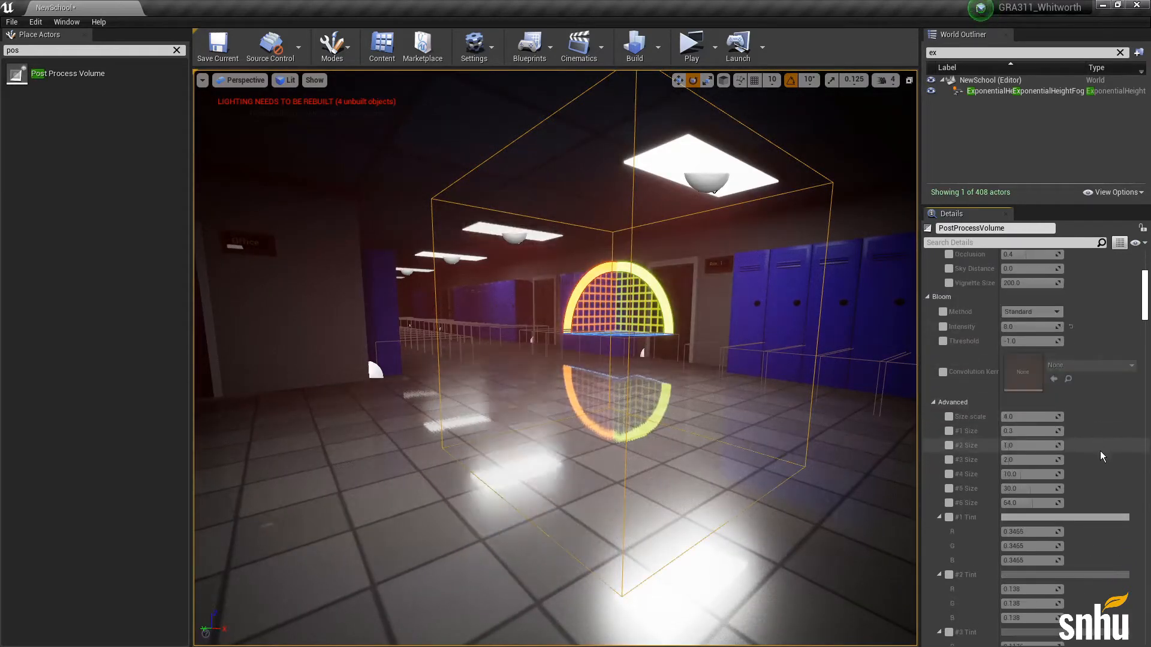
pyautogui.scroll(-4, 1100, 451)
pyautogui.click(977, 242)
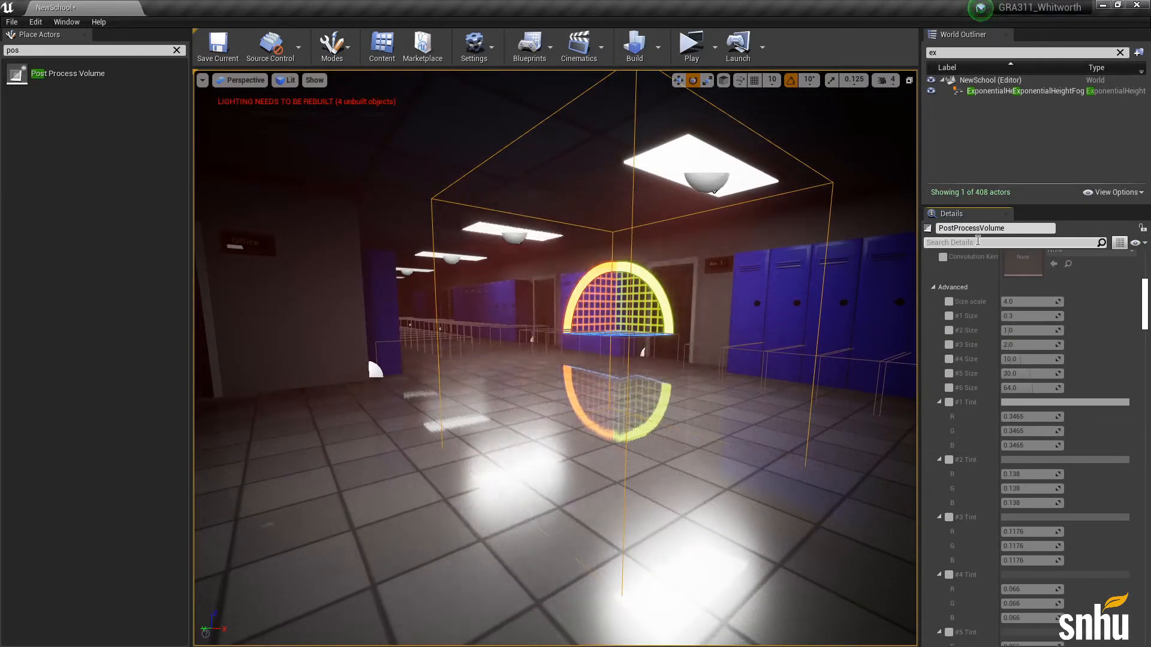
pyautogui.write('dep')
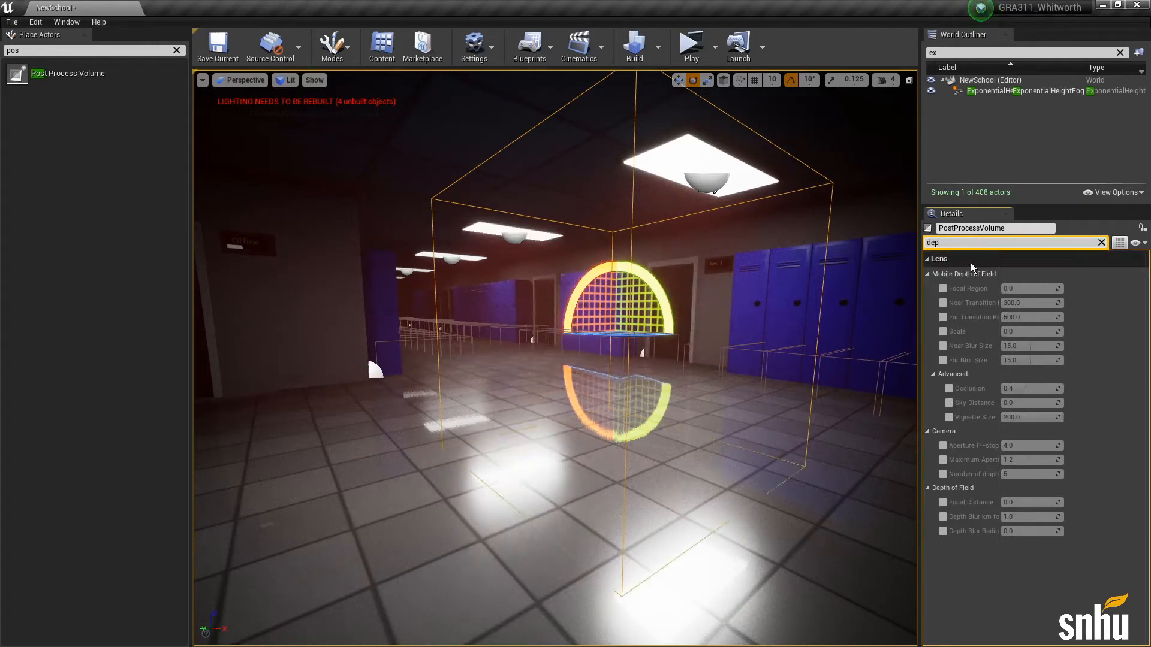
pyautogui.click(943, 503)
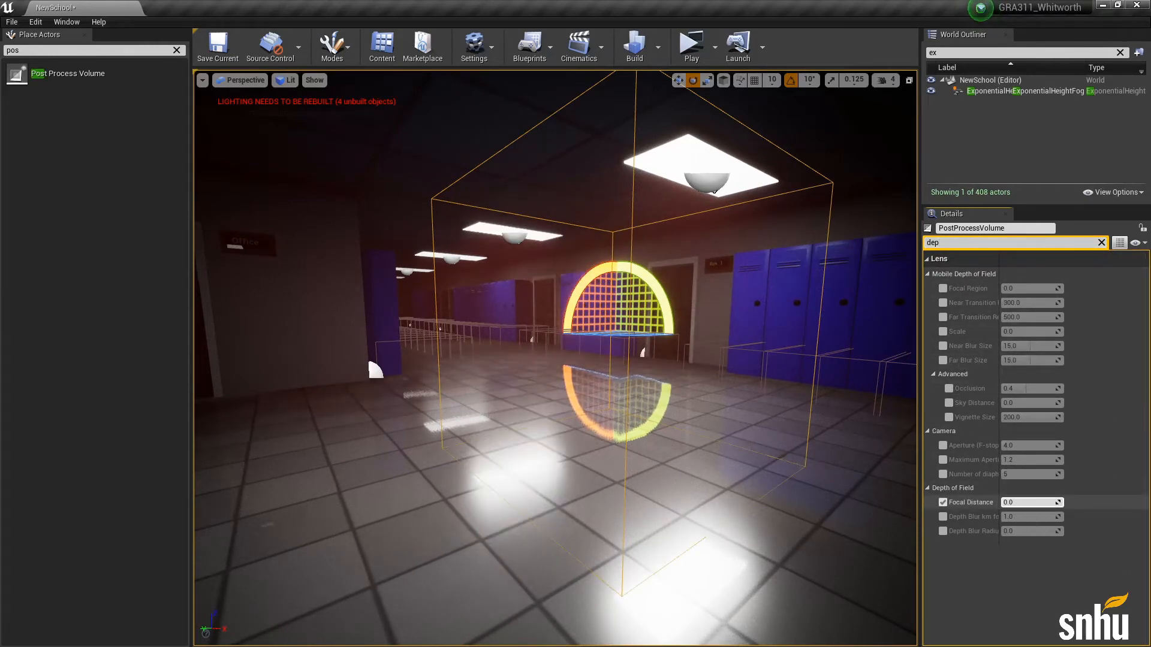
pyautogui.moveTo(1030, 503); pyautogui.dragTo(1006, 503)
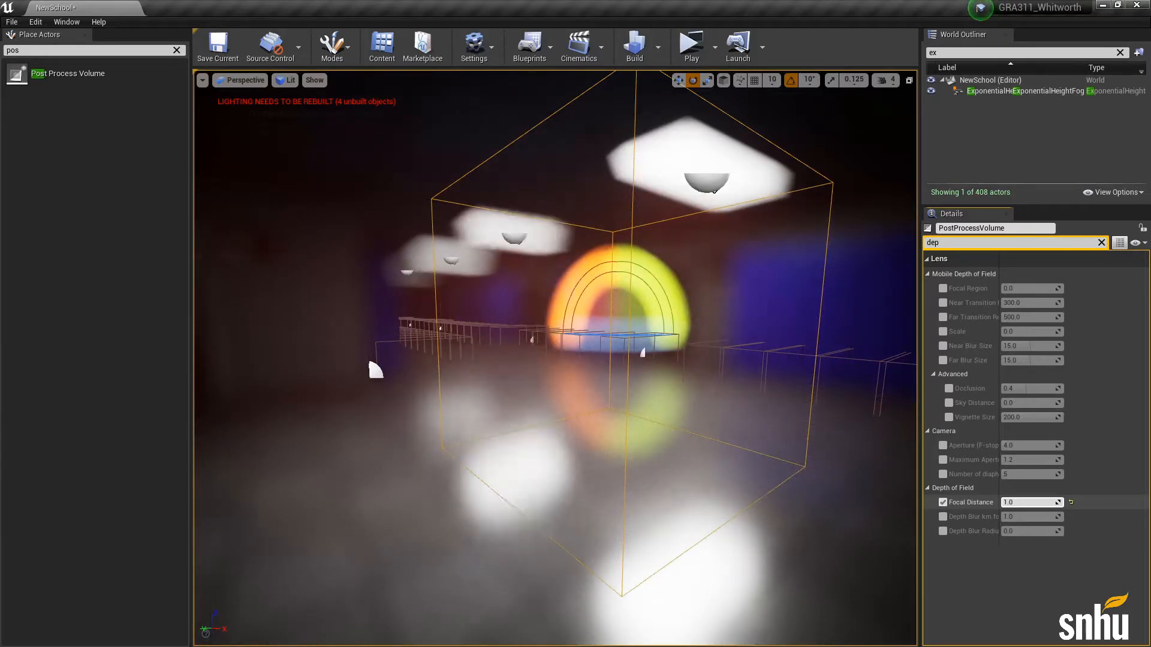
# - Try Depth of Field Focal Distance values of 30, 35 and 50 on the post process volume
pyautogui.write('20')
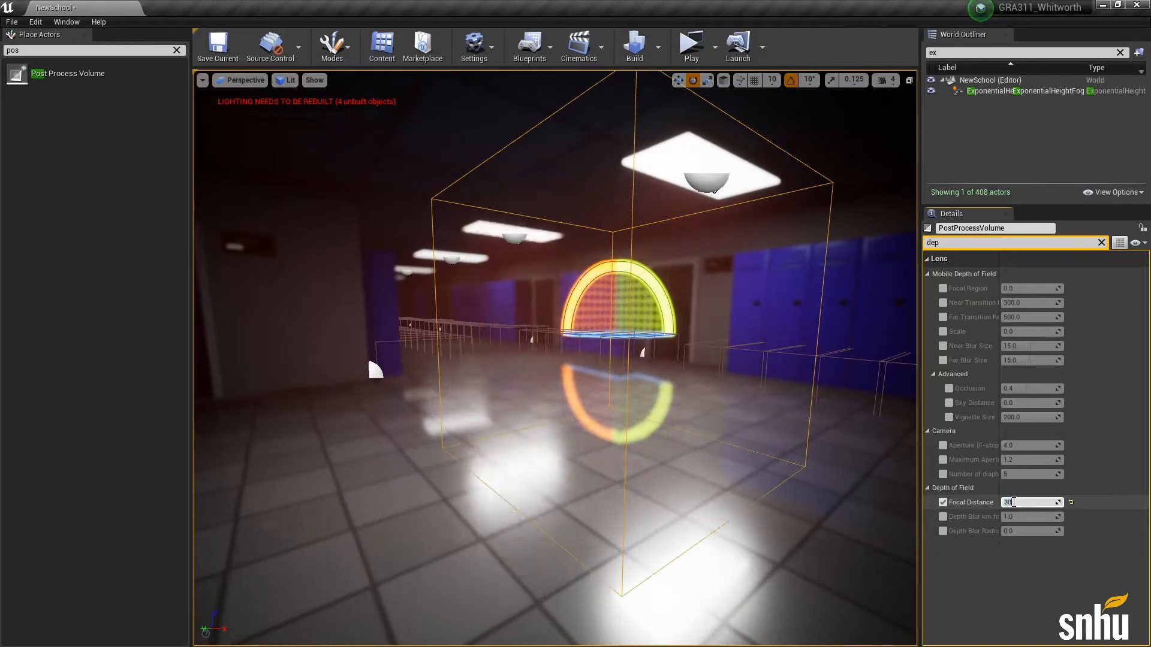
pyautogui.press('Return')
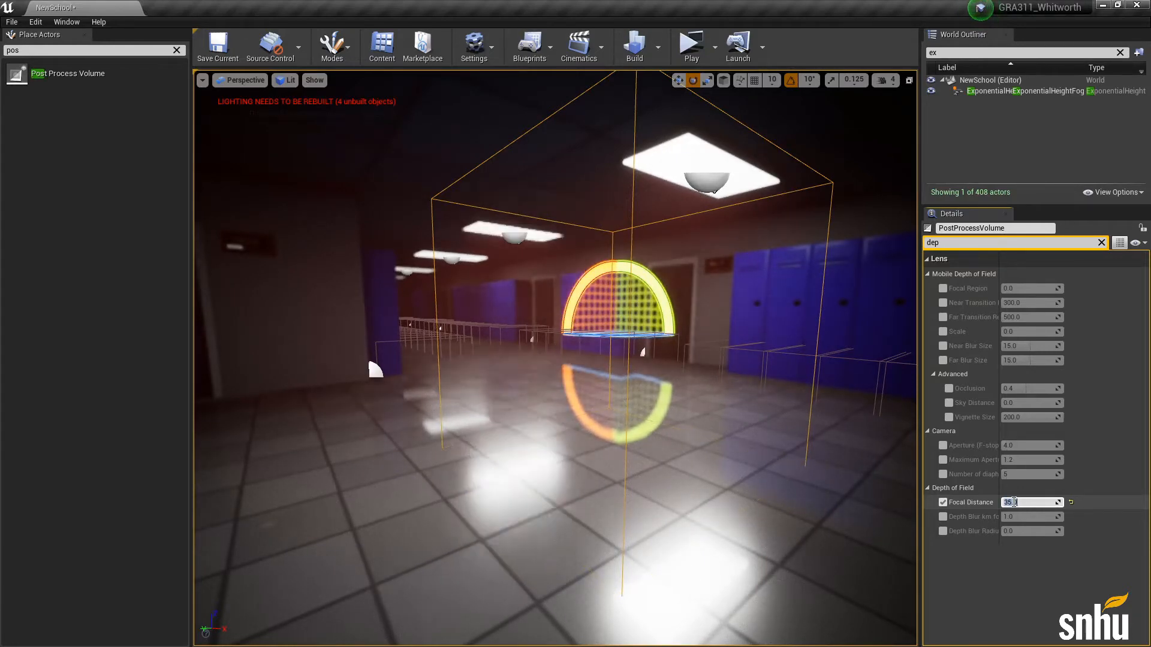
pyautogui.write('50')
pyautogui.press('Return')
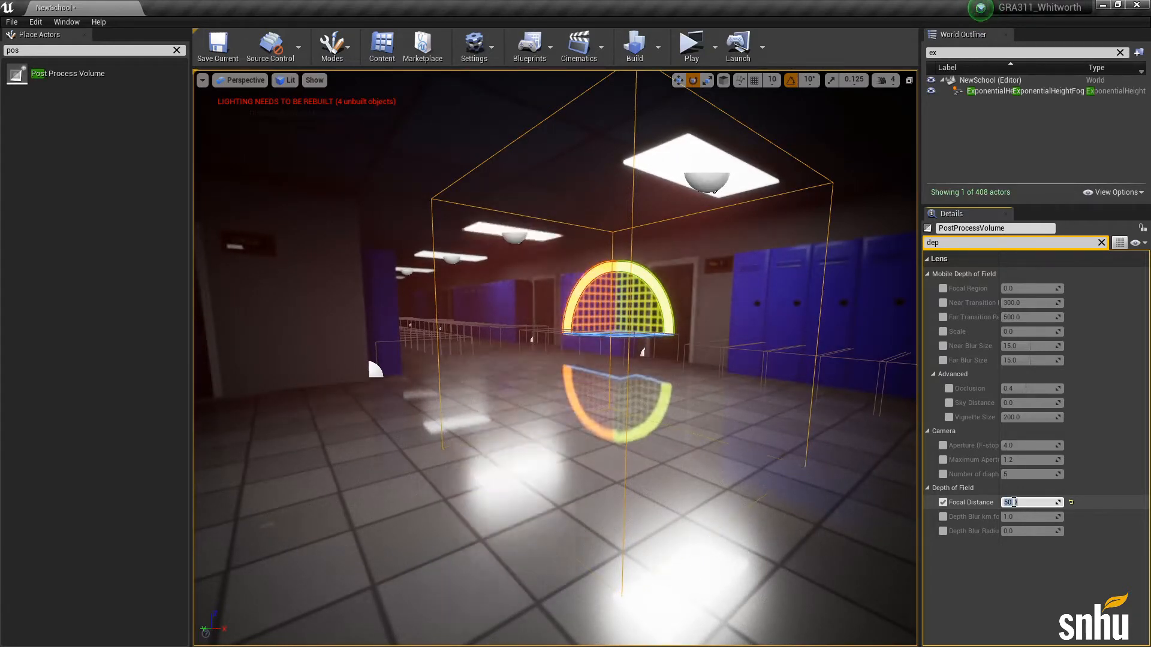
# - Face the viewport down the length of the hallway and set the Focal Distance to 30.0
pyautogui.press('d')
pyautogui.moveTo(650, 444); pyautogui.dragTo(567, 441, button='right')
pyautogui.click(1021, 502)
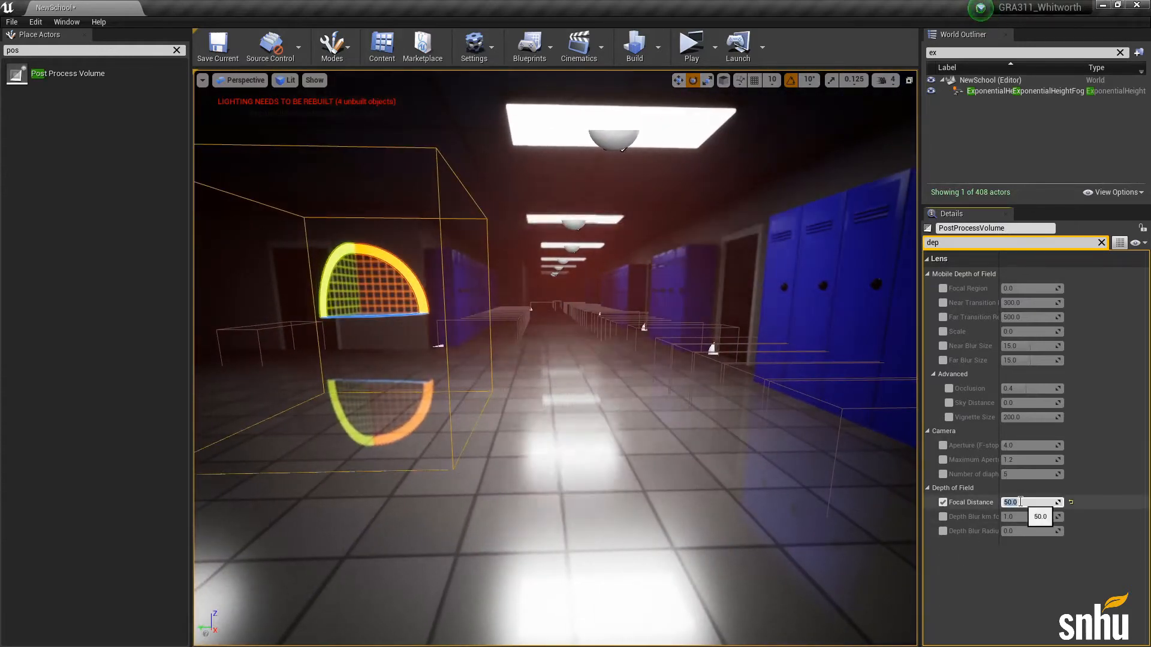
pyautogui.write('30')
pyautogui.press('Return')
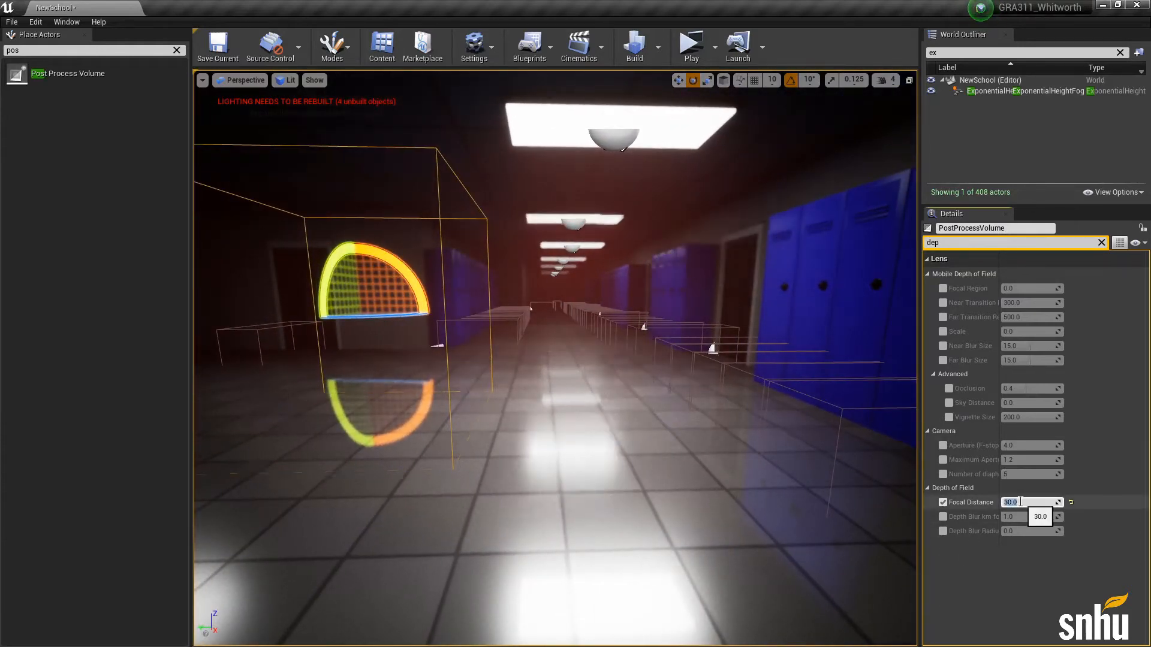
# - Try Depth Blur km at 37.14286 and Depth Blur Radius at 1.638095, reset both values and switch their overrides off again
pyautogui.click(943, 516)
pyautogui.click(944, 532)
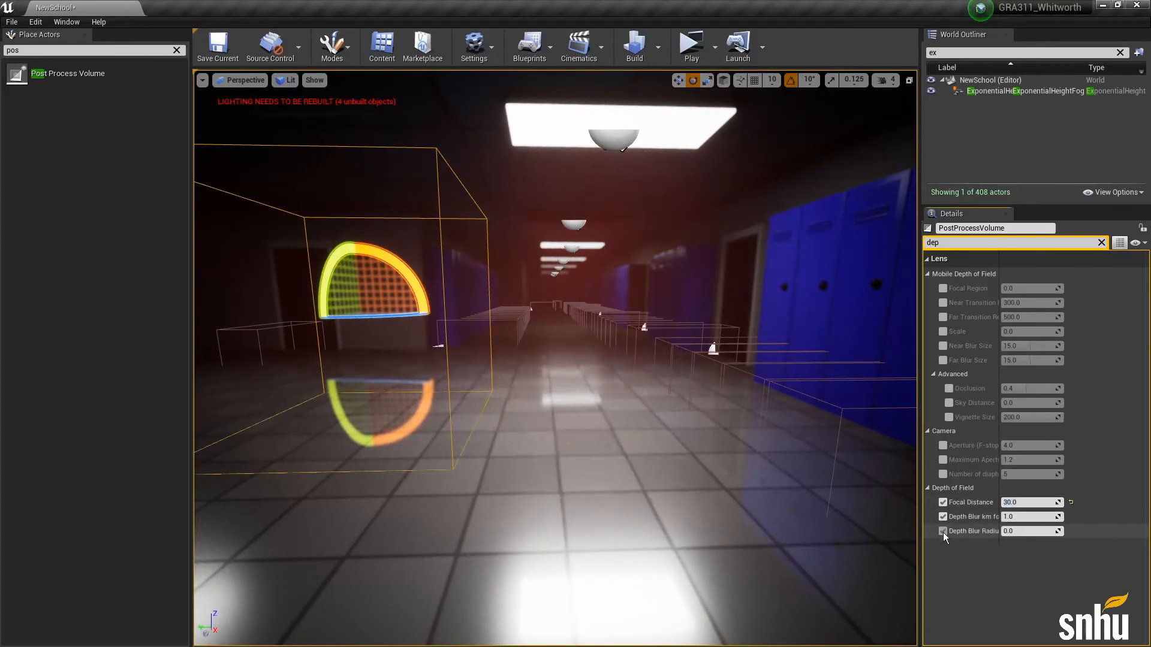
pyautogui.moveTo(1032, 517); pyautogui.dragTo(1049, 533)
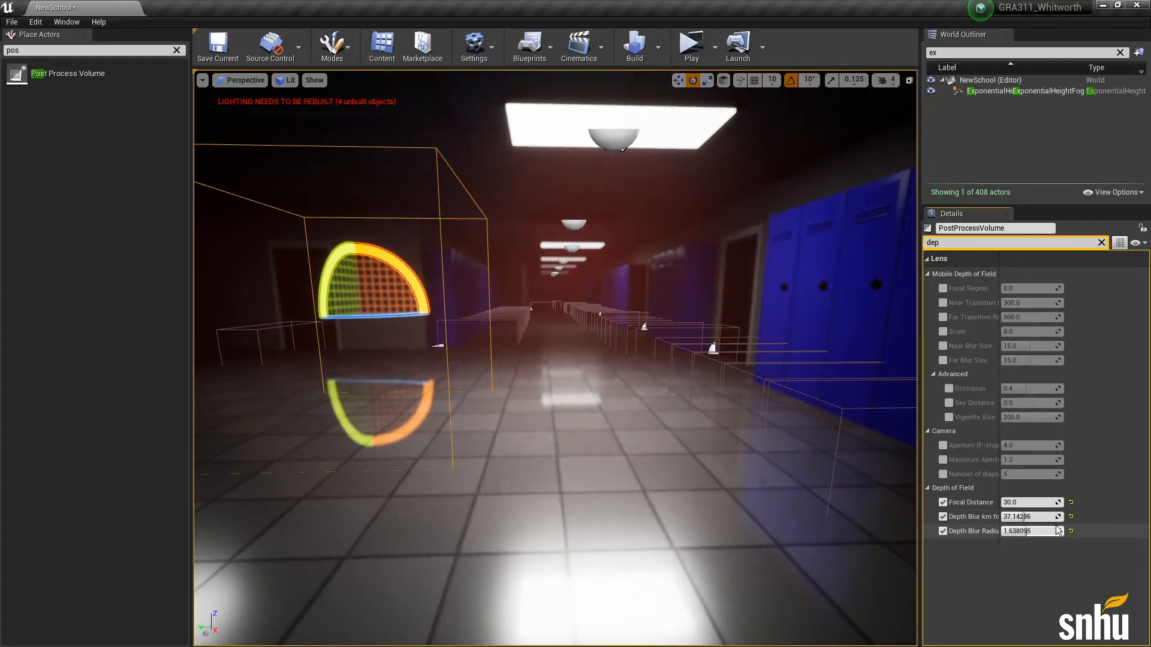
pyautogui.click(1071, 517)
pyautogui.click(1071, 530)
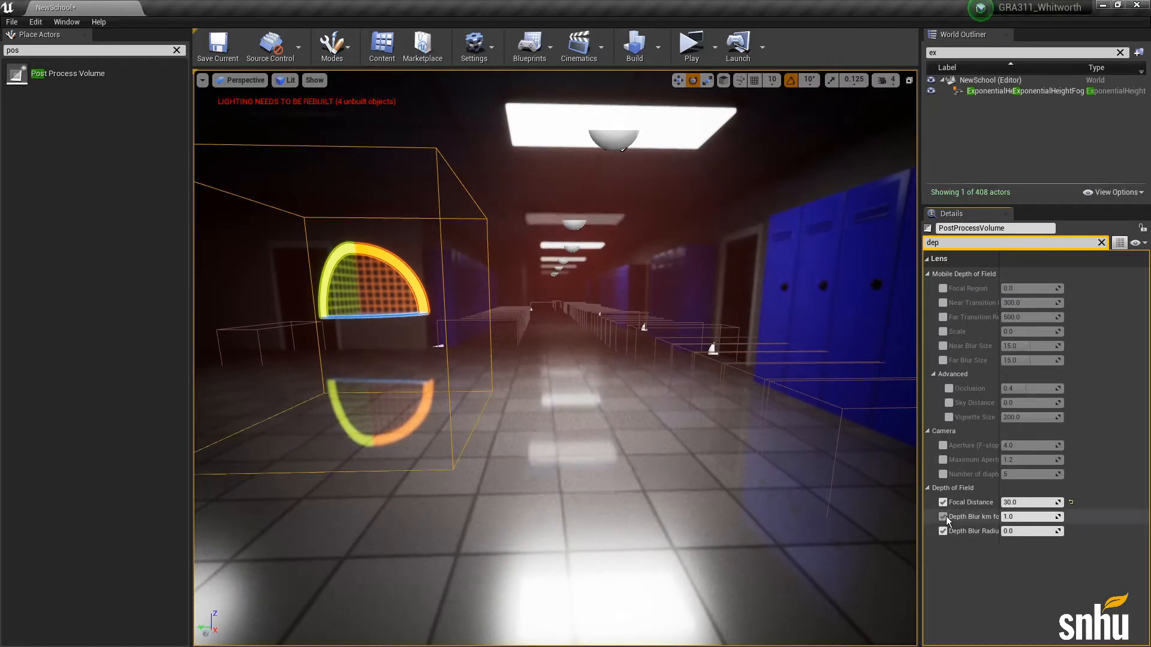
pyautogui.click(943, 517)
pyautogui.click(943, 532)
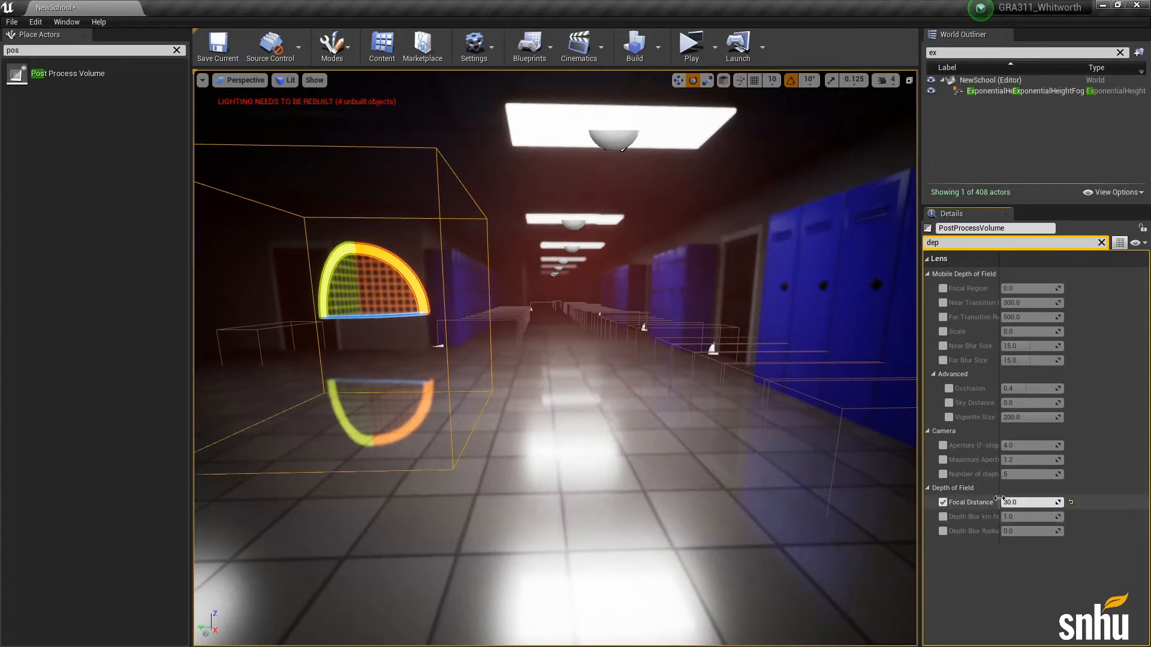
# - Play the level and run the character through the hallway to examine the depth of field blur
pyautogui.click(691, 45)
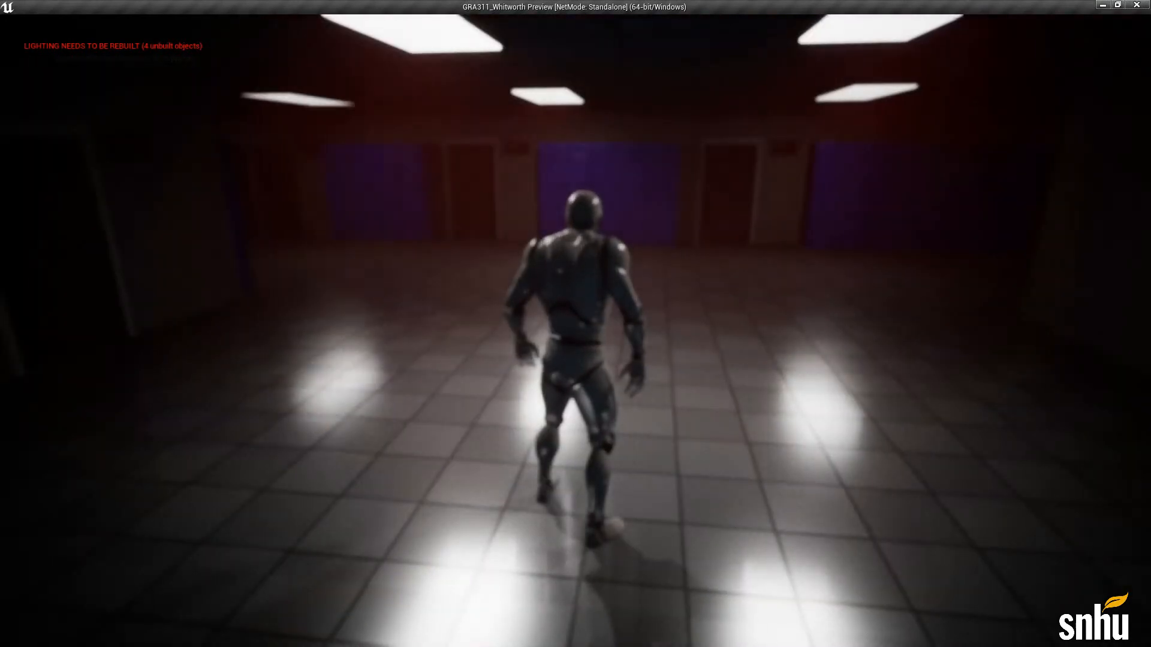
pyautogui.press('w')
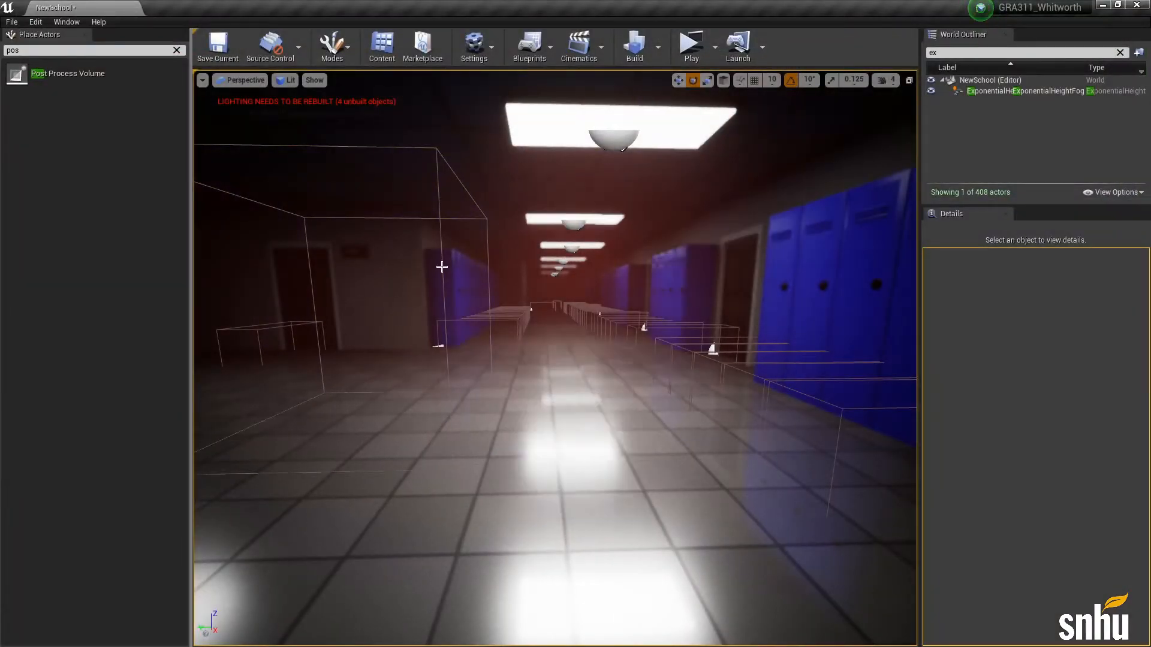
# - Select the post process volume again and set its Focal Distance to 20.0
pyautogui.click(473, 265)
pyautogui.click(1036, 503)
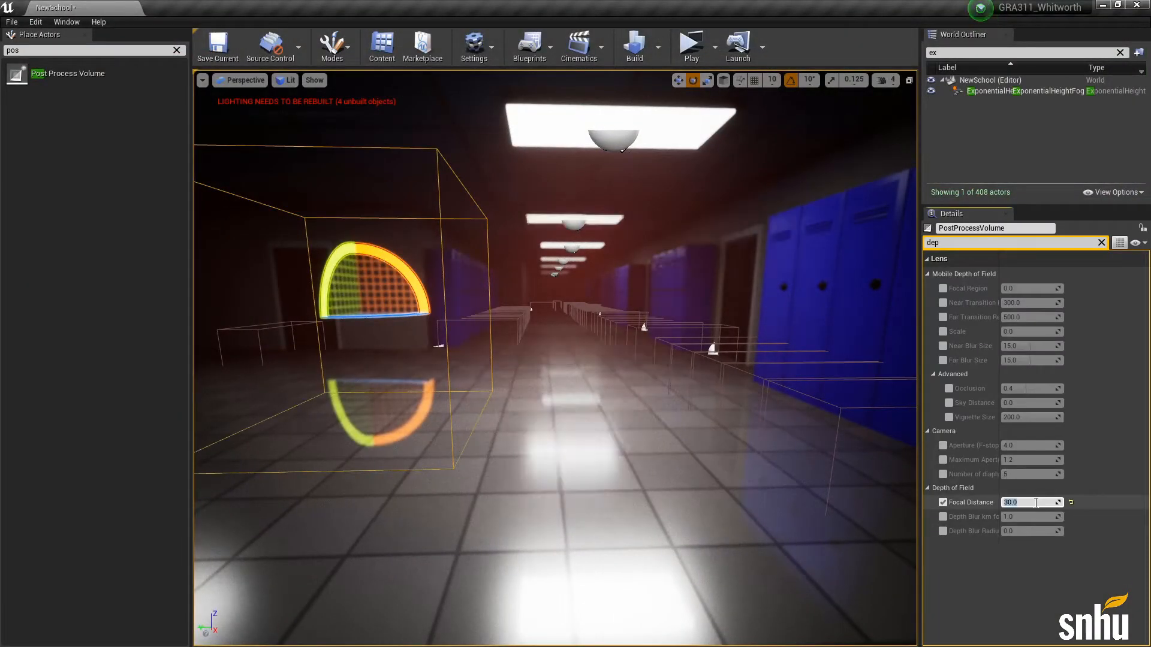
pyautogui.write('20')
pyautogui.press('Return')
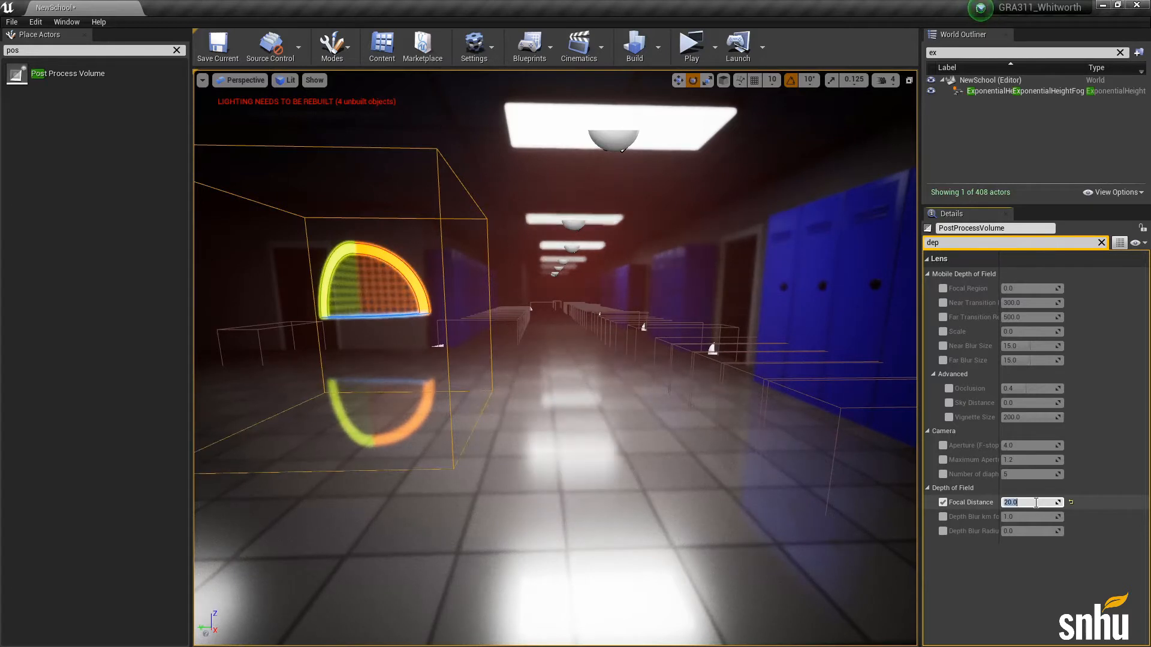
# - Play the level in a maximized preview, run the character around to examine the stronger blur, and end the preview
pyautogui.click(691, 45)
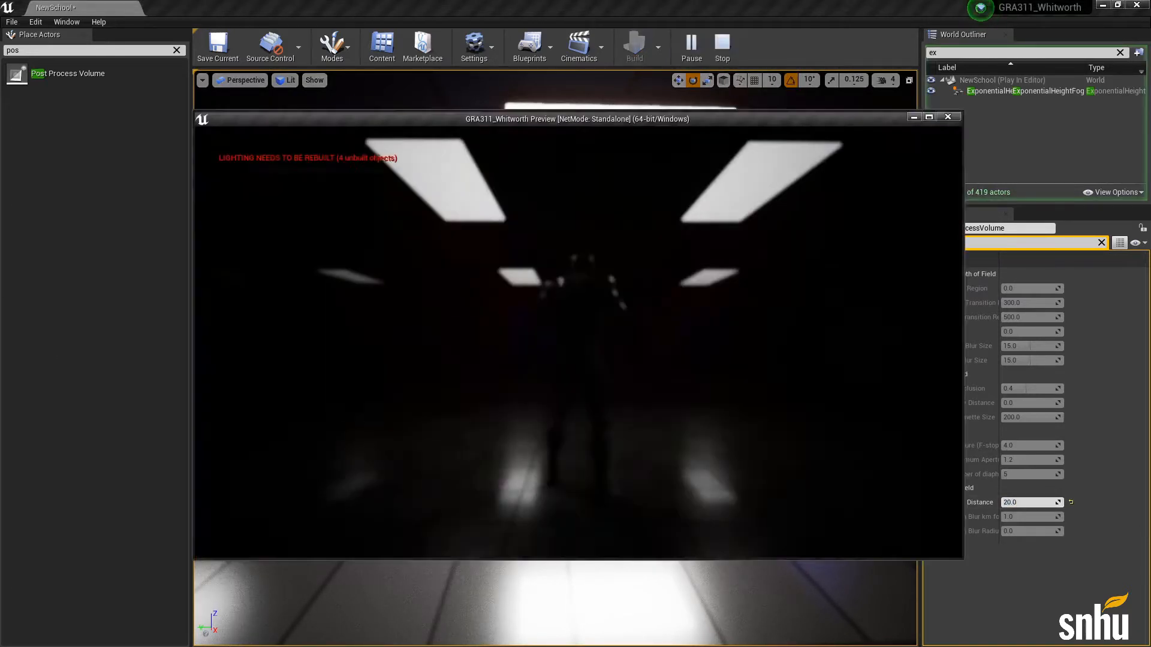
pyautogui.doubleClick(617, 118)
pyautogui.press('w')
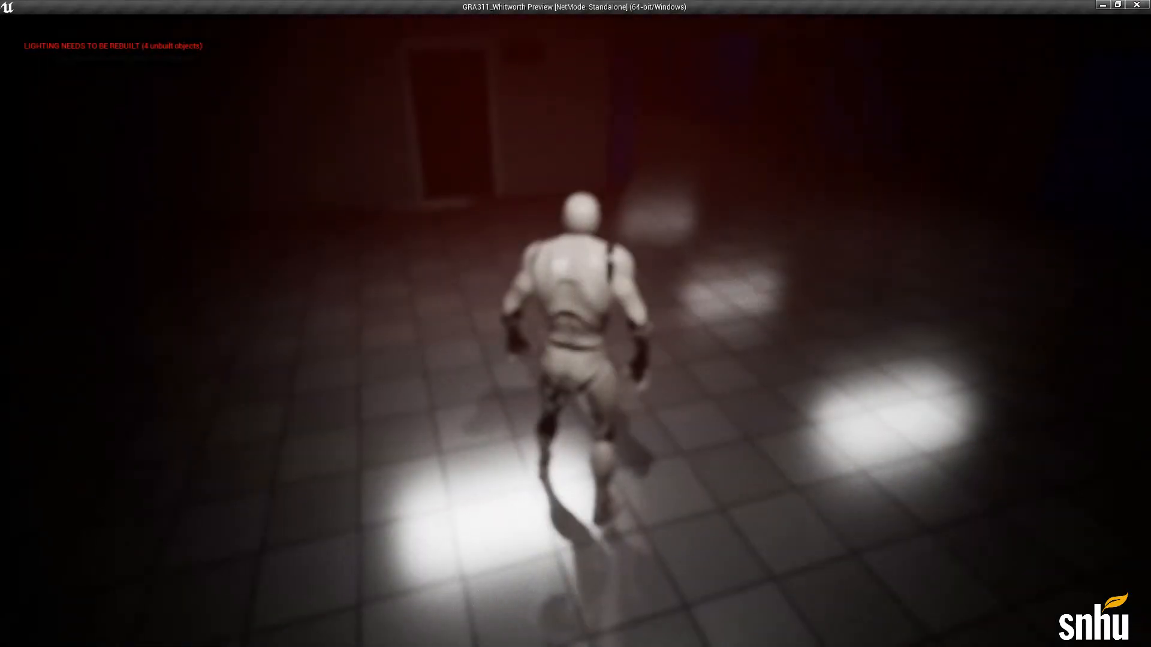
pyautogui.press('w')
pyautogui.press('d')
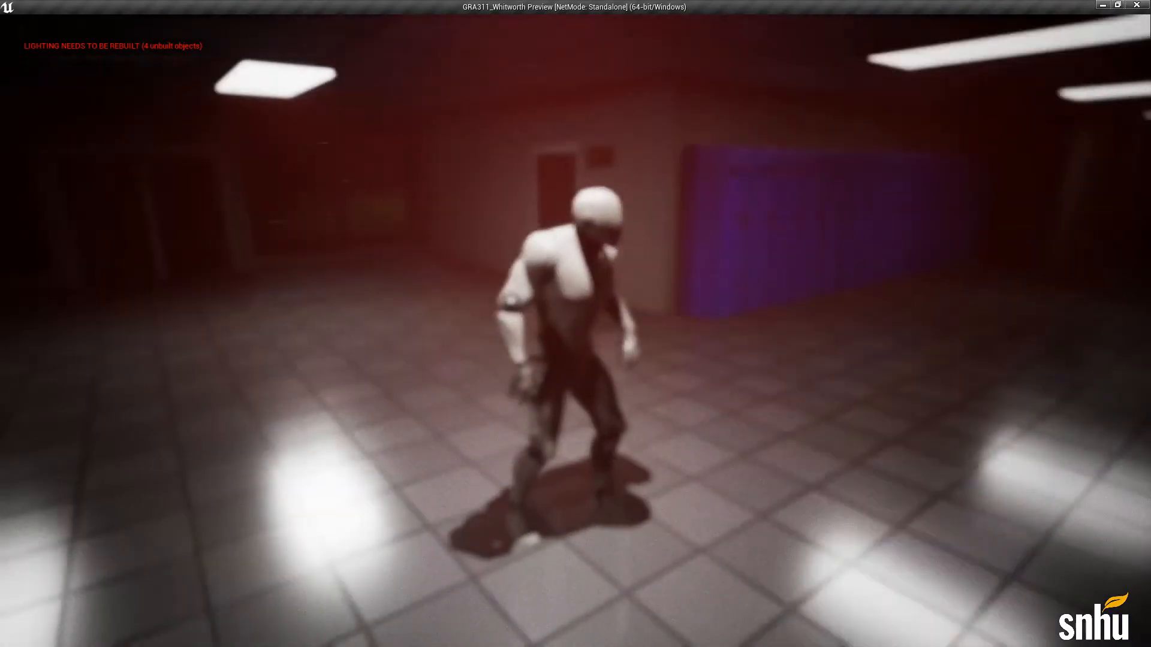
pyautogui.press('Escape')
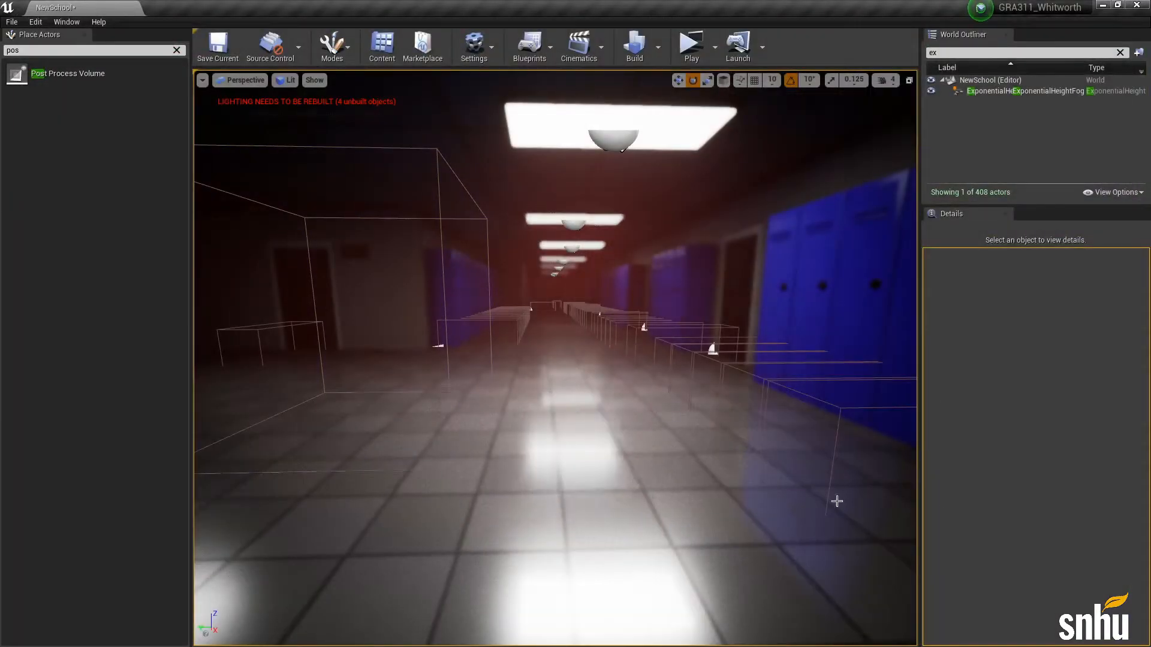
# - Select the post process volume again, switch off its Focal Distance override and clear the property filter
pyautogui.click(442, 250)
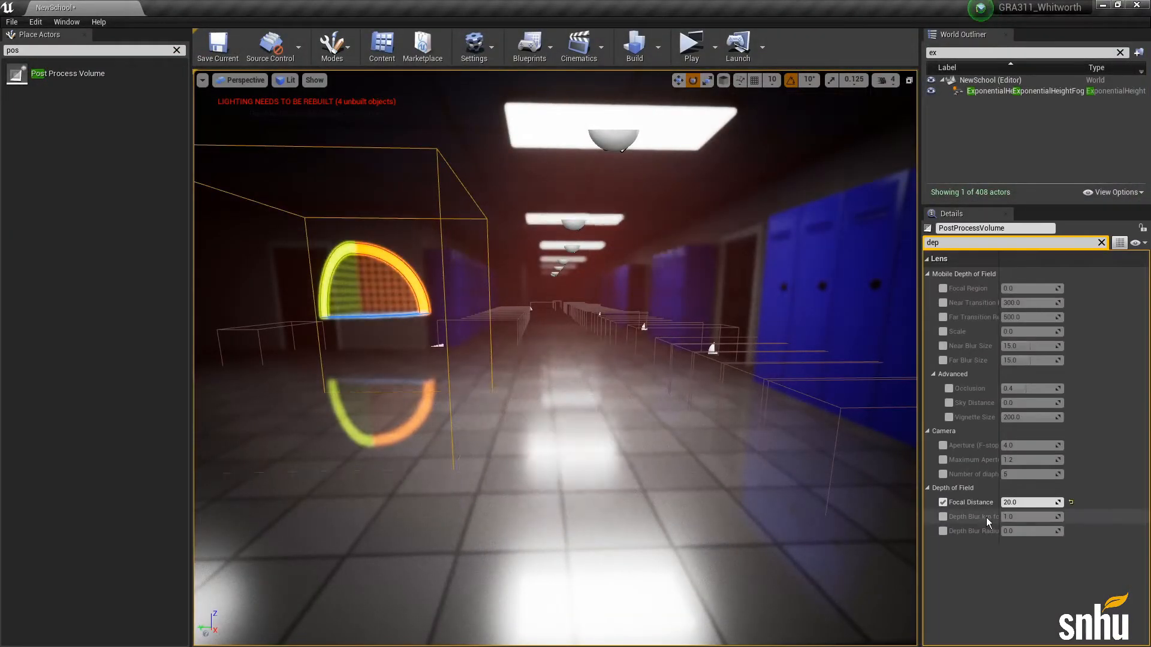
pyautogui.click(943, 502)
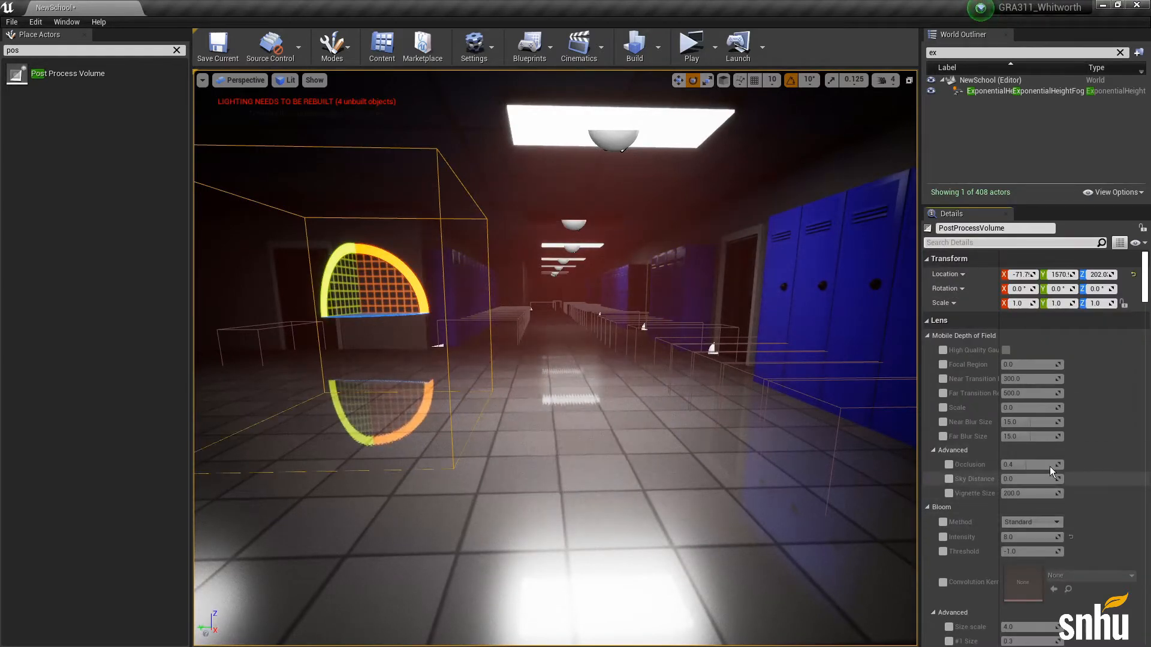
# - Try Chromatic Aberration overrides with an intensity of 0.714286 and a start offset of 0.571429, and switch both off again
pyautogui.scroll(-3, 1099, 458)
pyautogui.scroll(-12, 1002, 420)
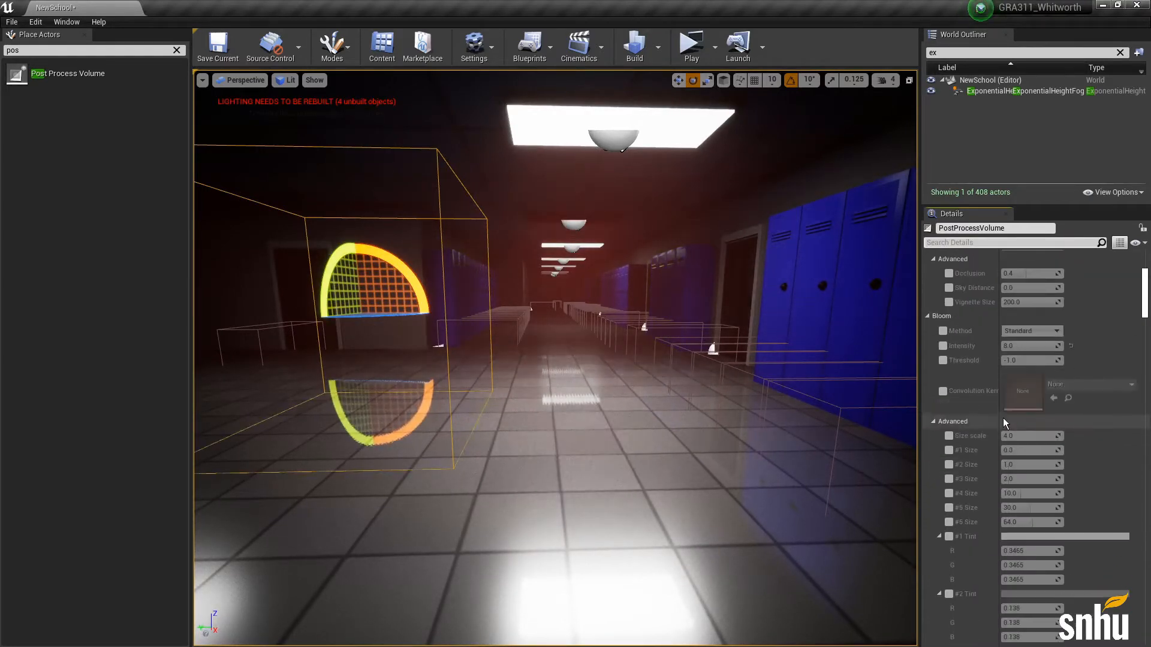
pyautogui.scroll(-5, 998, 434)
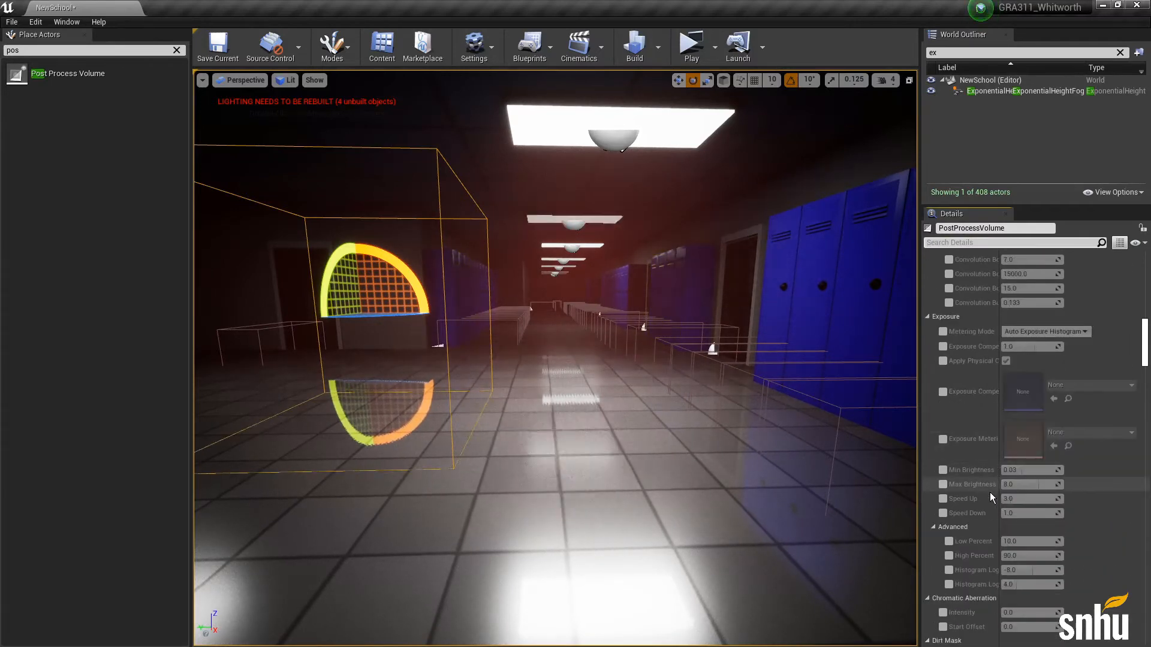
pyautogui.scroll(-5, 989, 493)
pyautogui.scroll(-2, 988, 497)
pyautogui.click(943, 382)
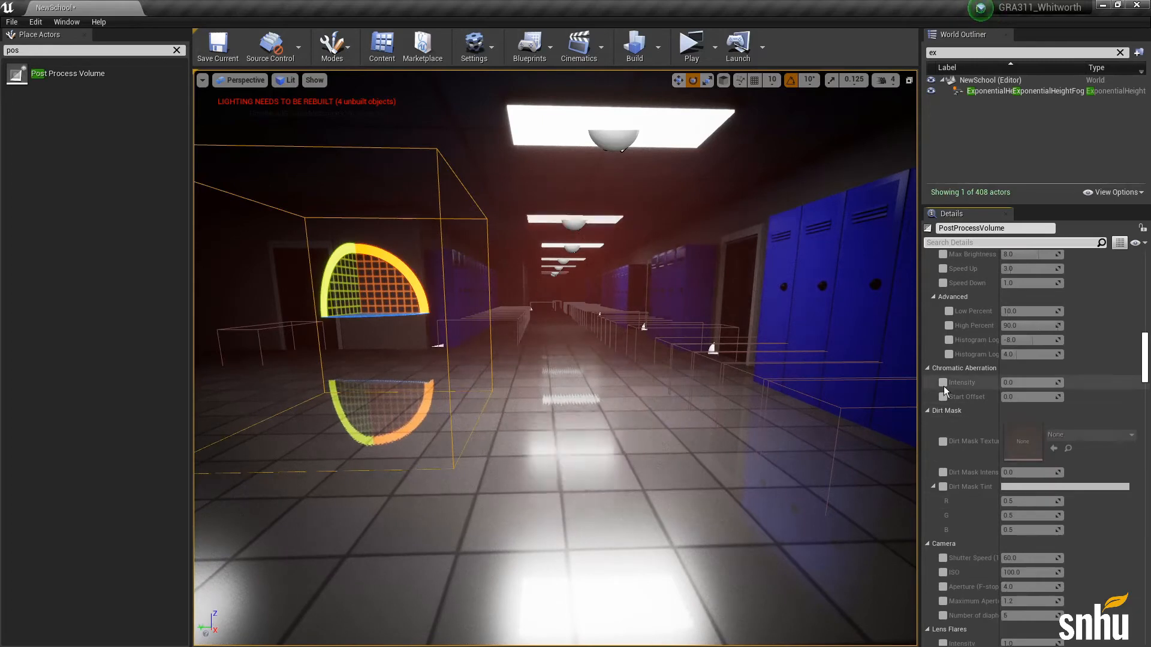
pyautogui.click(943, 397)
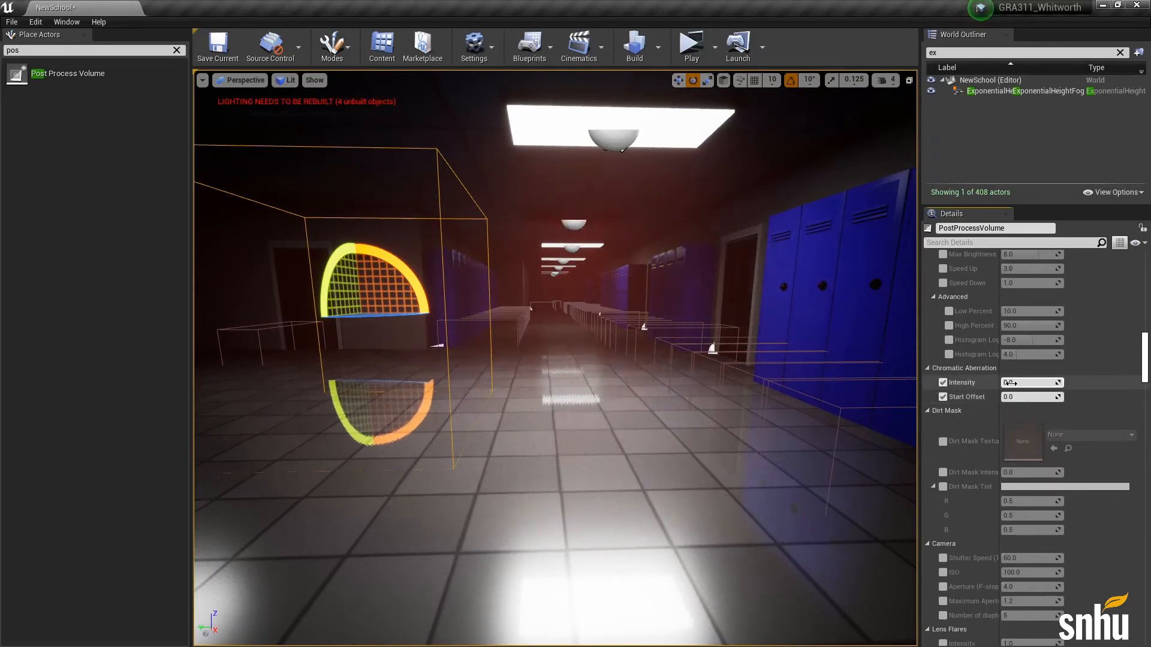
pyautogui.moveTo(1011, 383)
pyautogui.mouseDown()
pyautogui.moveTo(1070, 383)
pyautogui.moveTo(1010, 383)
pyautogui.moveTo(1037, 397)
pyautogui.moveTo(1049, 382)
pyautogui.moveTo(1011, 382)
pyautogui.mouseUp()
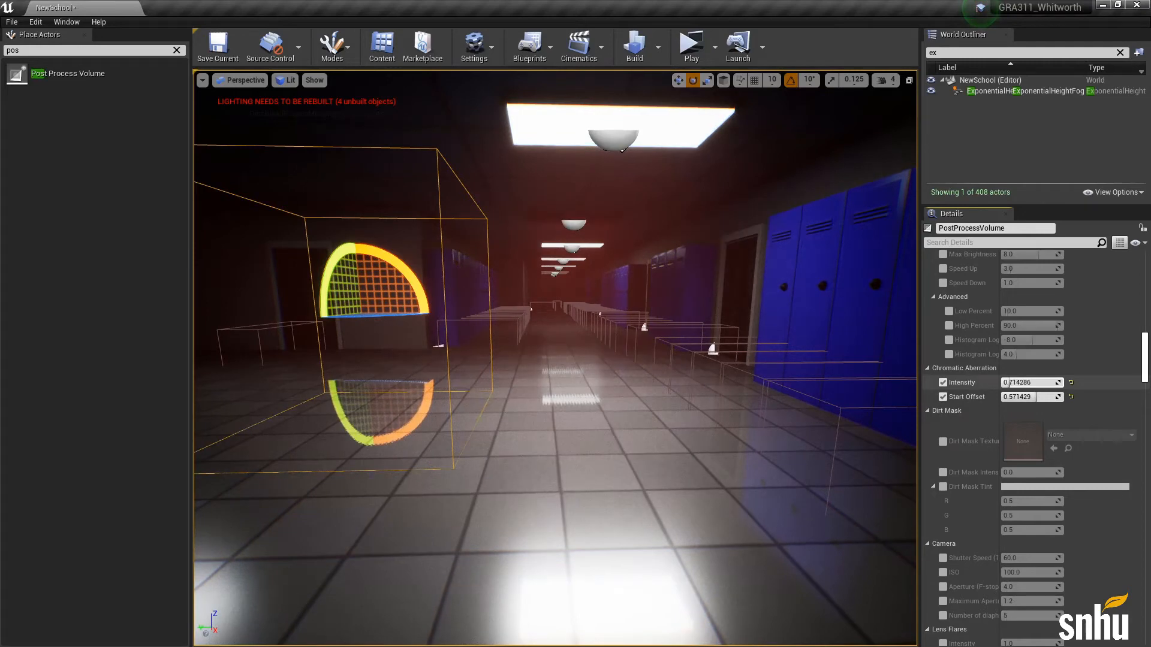
pyautogui.click(943, 382)
pyautogui.click(943, 397)
pyautogui.click(927, 368)
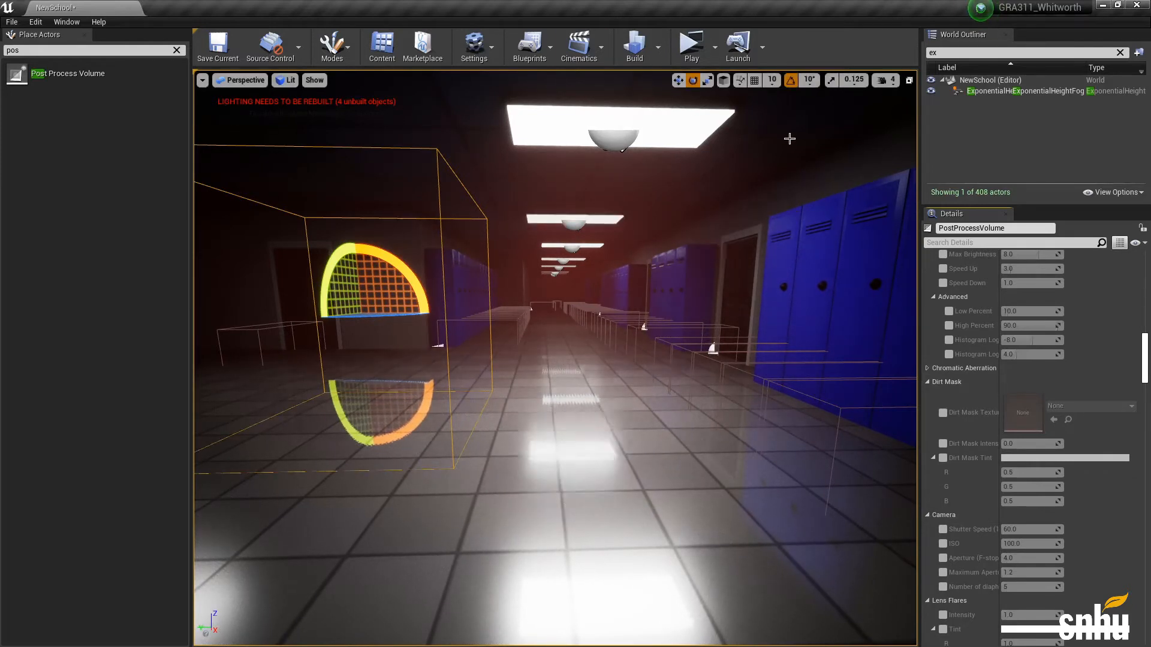
# - Override the Lens Flares Intensity of the post process volume at 4.199999
pyautogui.scroll(-5, 1113, 443)
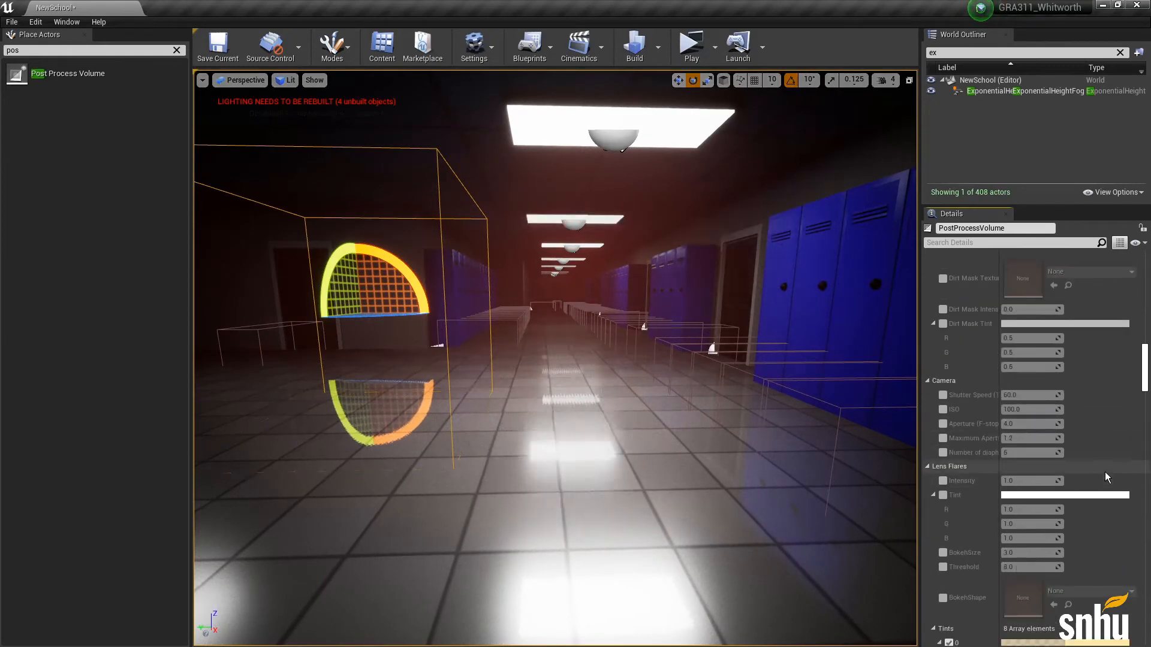
pyautogui.scroll(-4, 1056, 443)
pyautogui.click(943, 385)
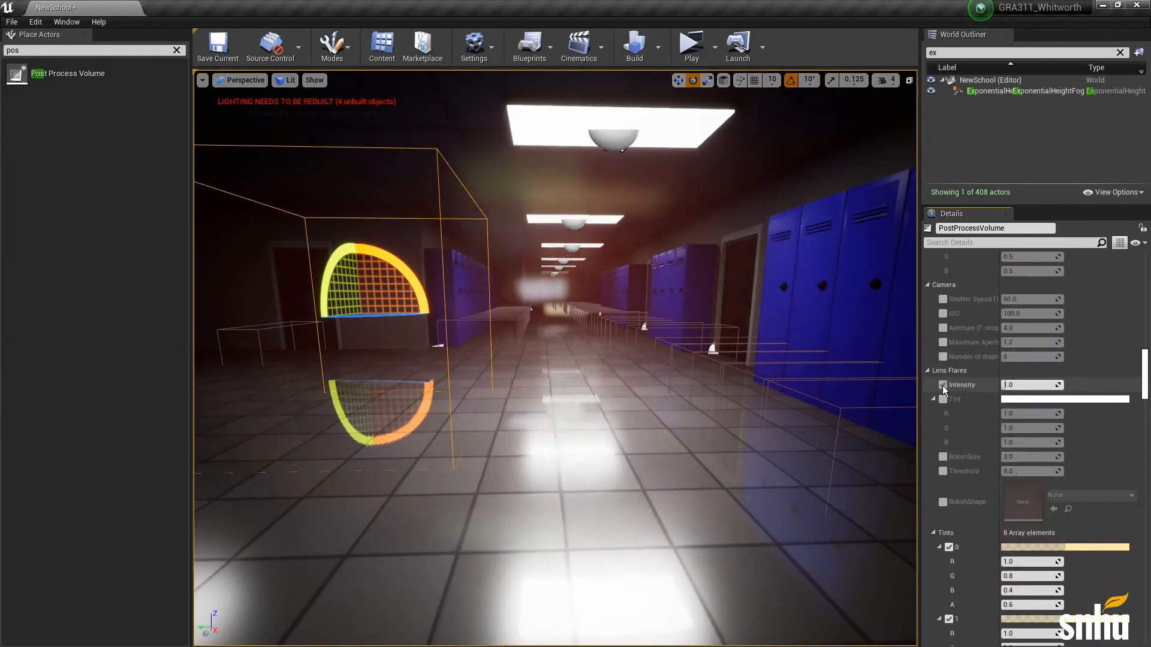
pyautogui.moveTo(1004, 385); pyautogui.dragTo(1043, 385)
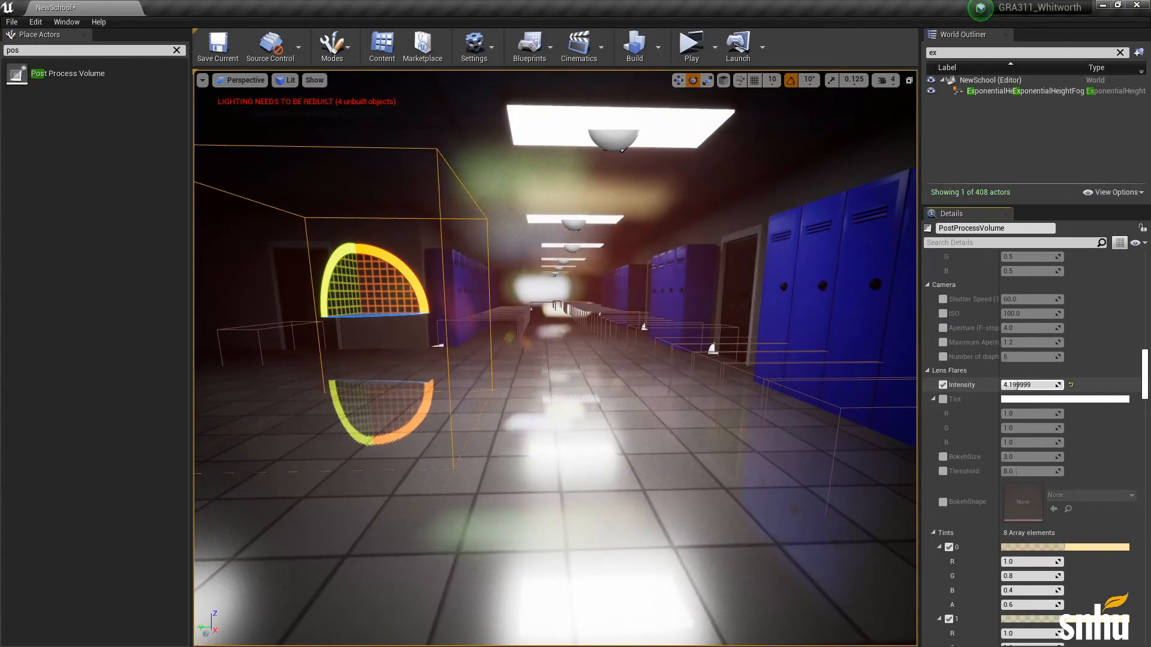
# - Play the level in a preview, run the character through the hallway to examine the lens flares, and end the preview
pyautogui.click(692, 54)
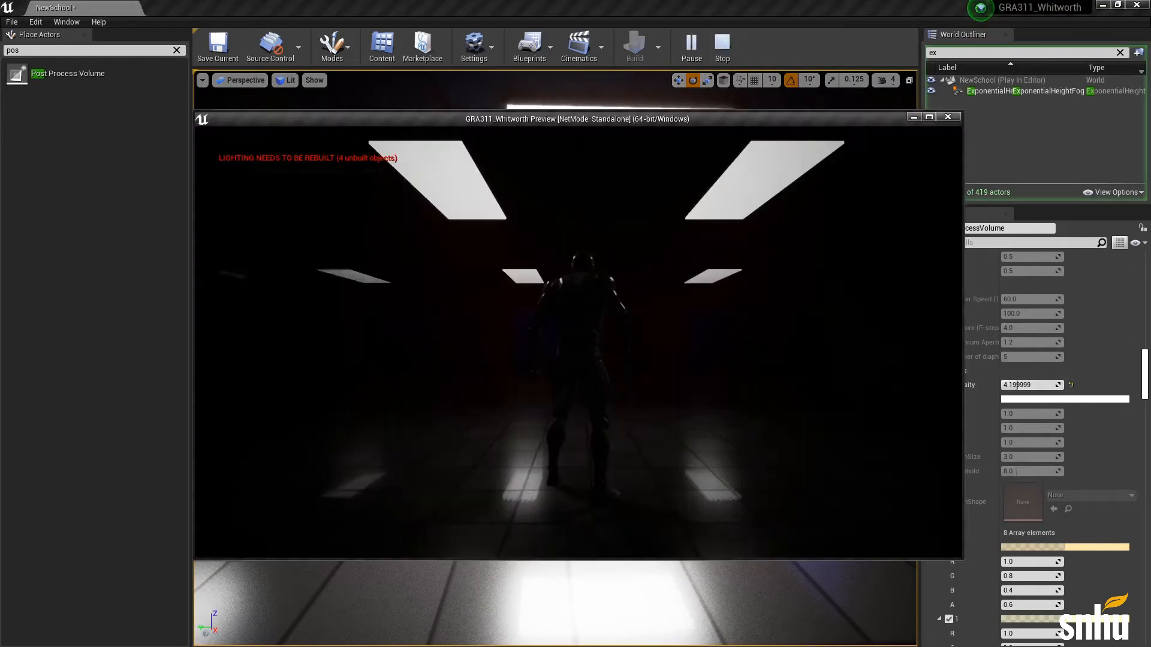
pyautogui.press('w')
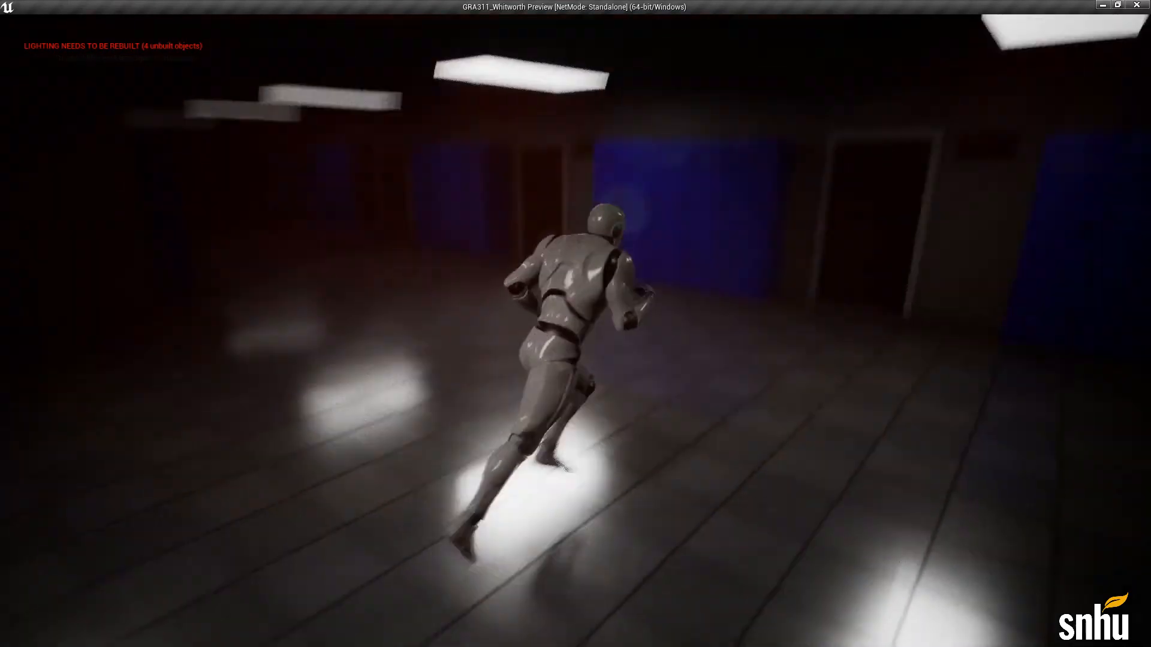
pyautogui.press('d')
pyautogui.press('a')
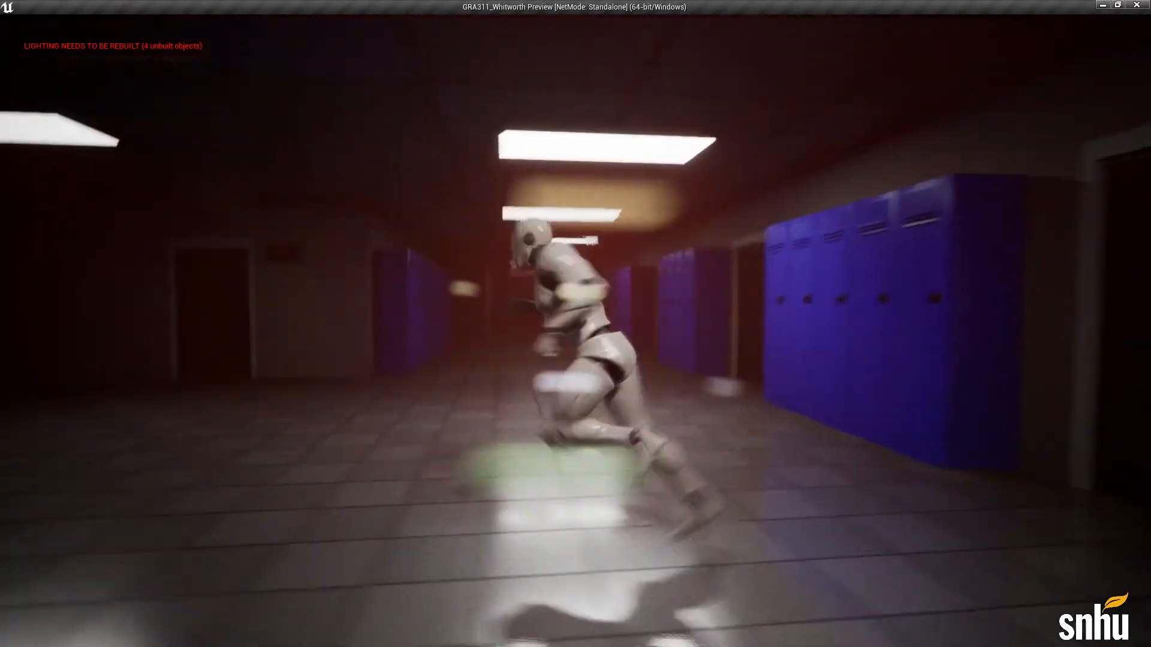
pyautogui.press('Escape')
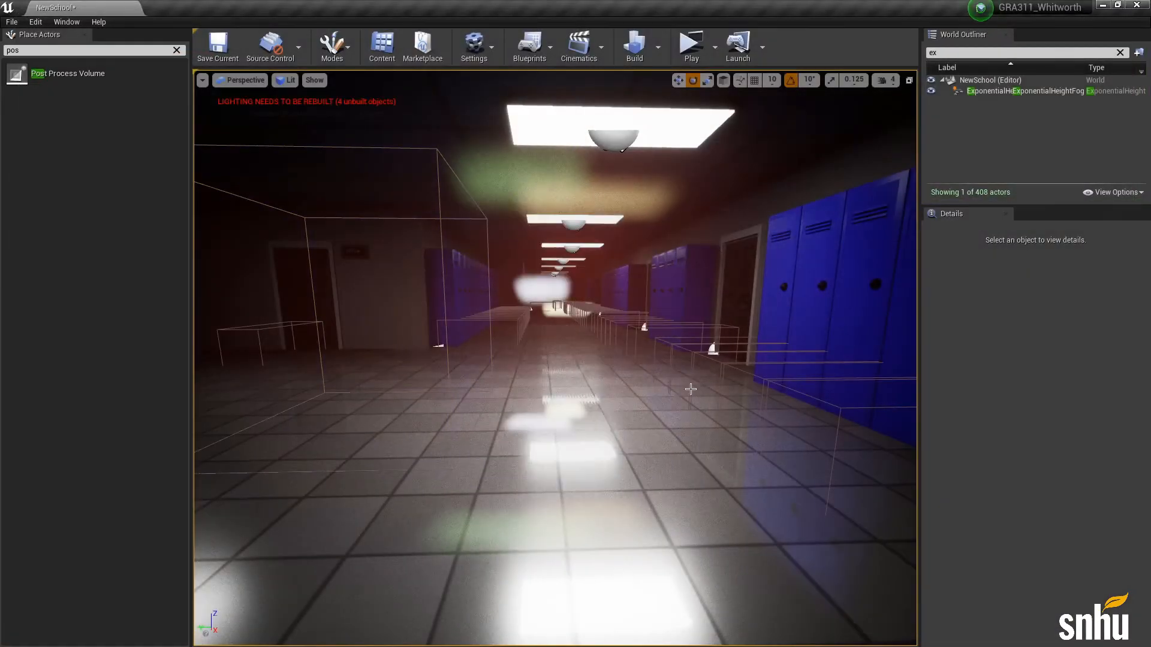
# - Select the post process volume again and switch off its Lens Flares Intensity override
pyautogui.click(436, 150)
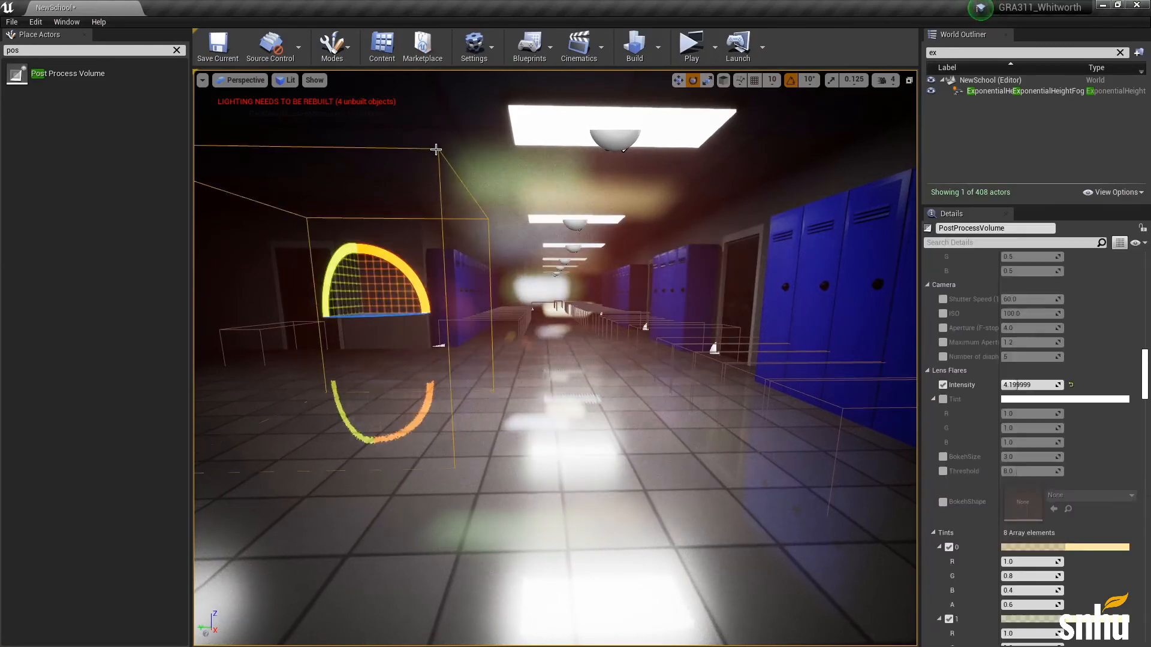
pyautogui.scroll(-15, 1065, 459)
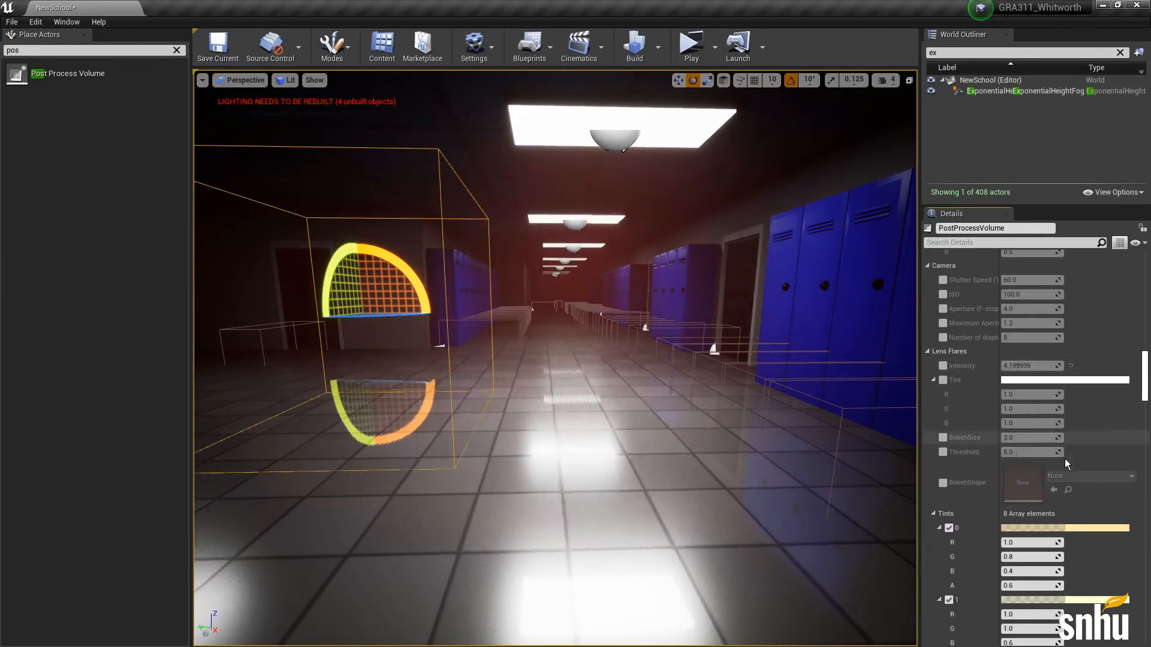
# - Review the volume's remaining properties from Image Effects and Color Grading through Rendering Features to Brush Settings, and inspect the volume in the hallway
pyautogui.scroll(-4, 1067, 463)
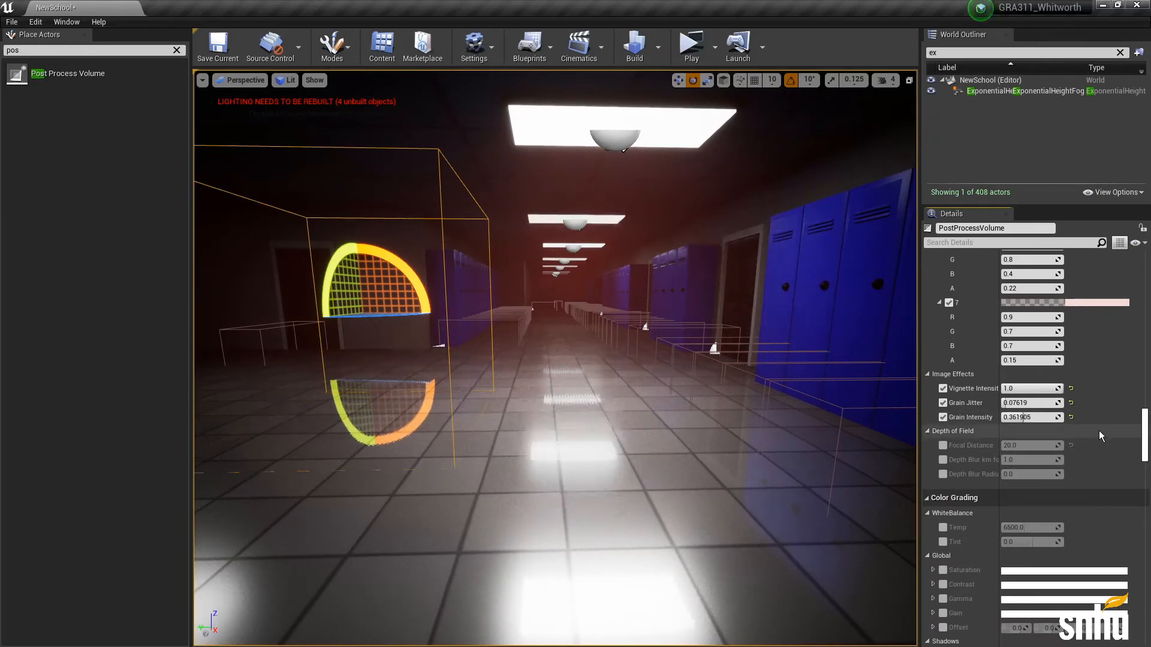
pyautogui.scroll(-4, 1099, 432)
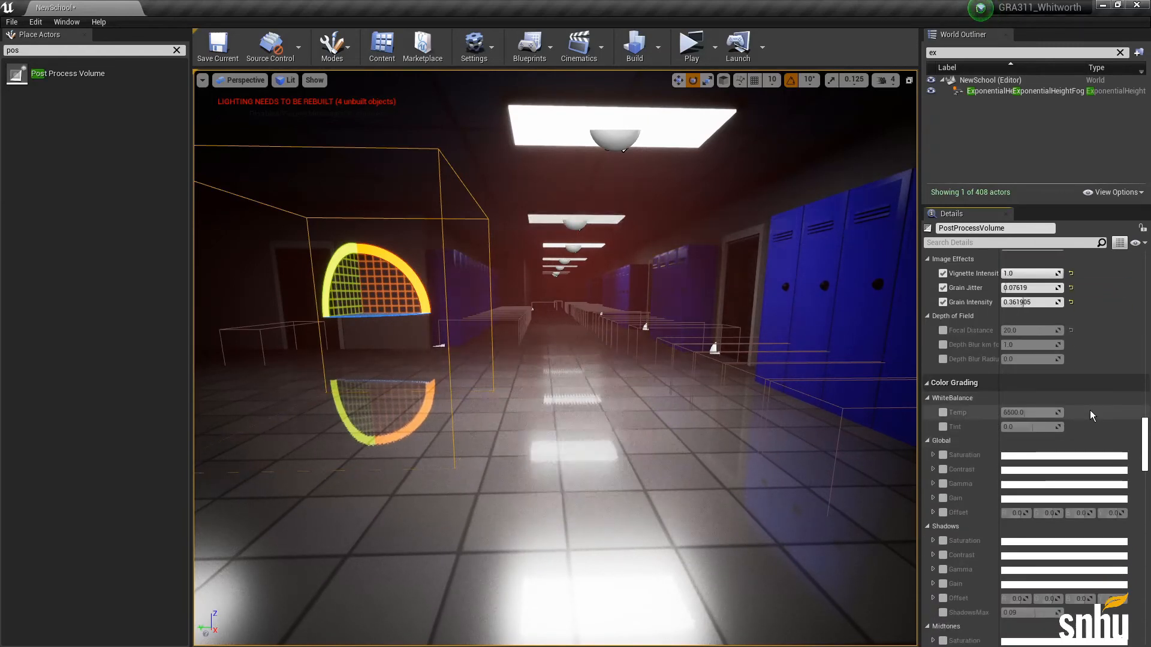
pyautogui.scroll(-15, 1071, 458)
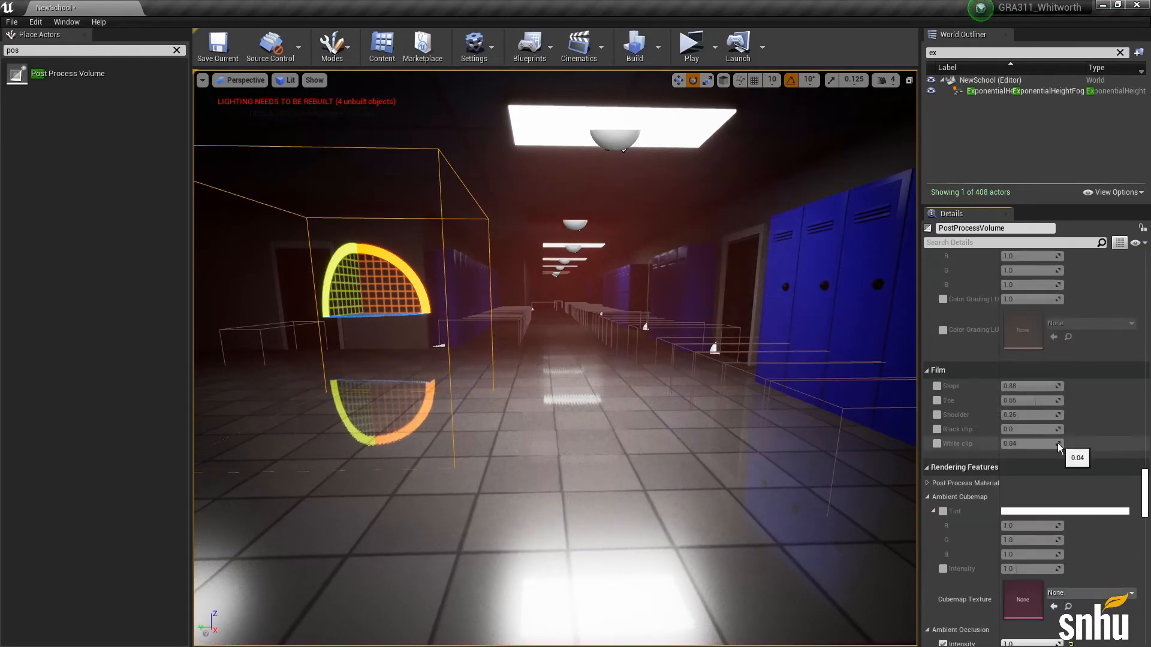
pyautogui.scroll(-4, 1058, 450)
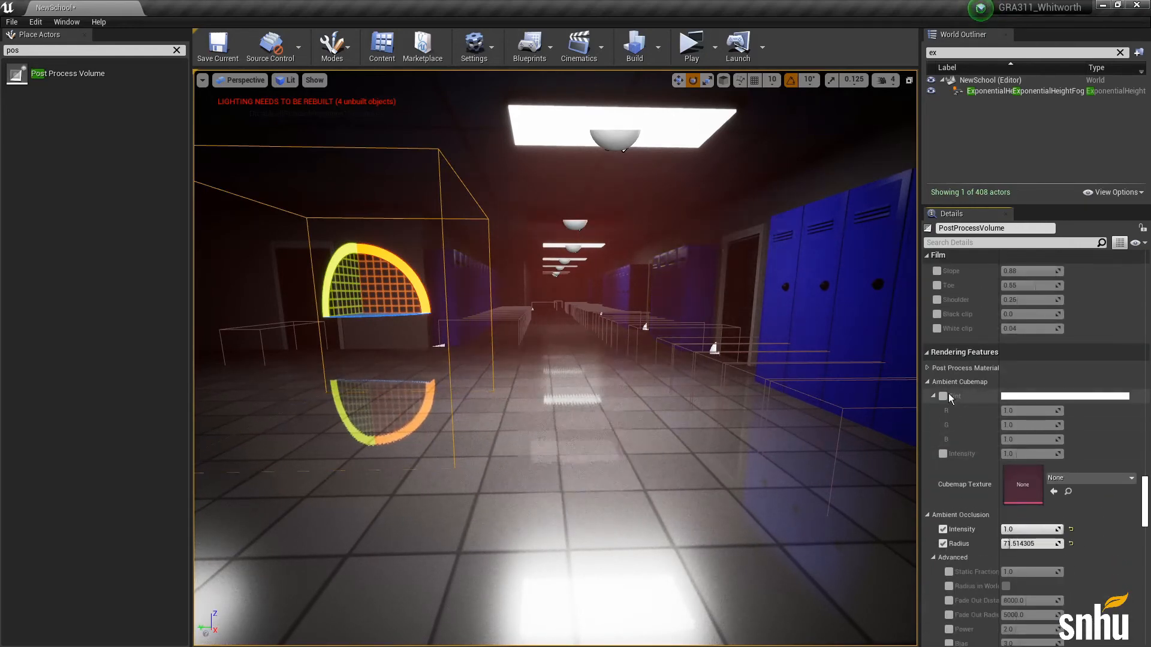
pyautogui.click(927, 368)
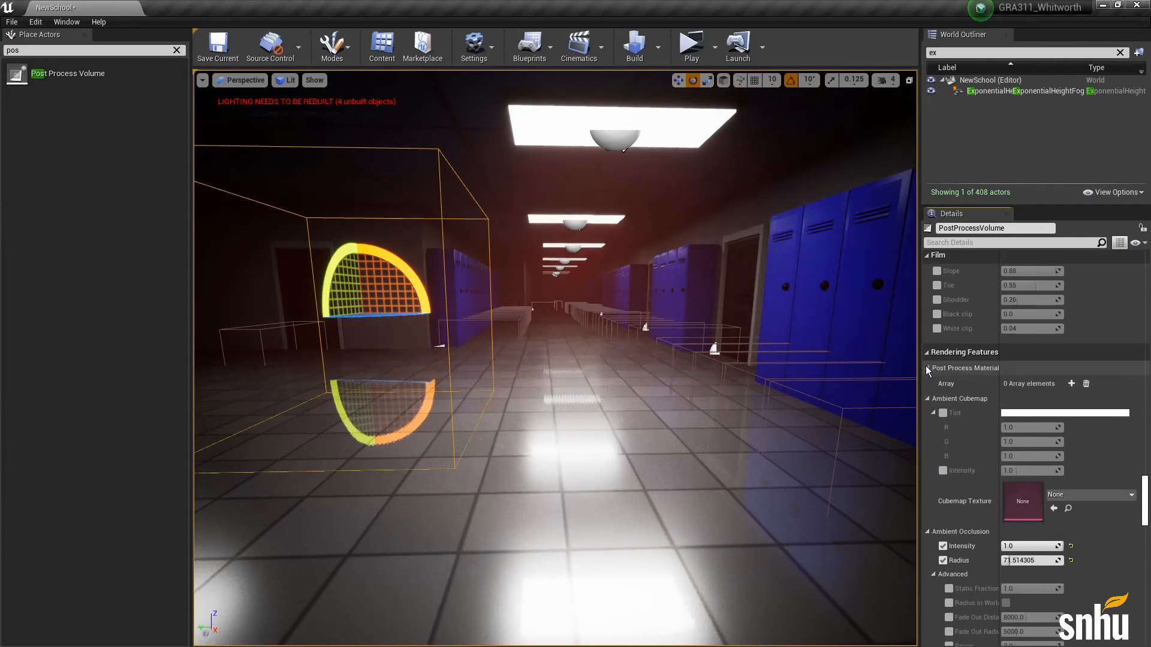
pyautogui.click(926, 367)
pyautogui.scroll(-4, 1007, 462)
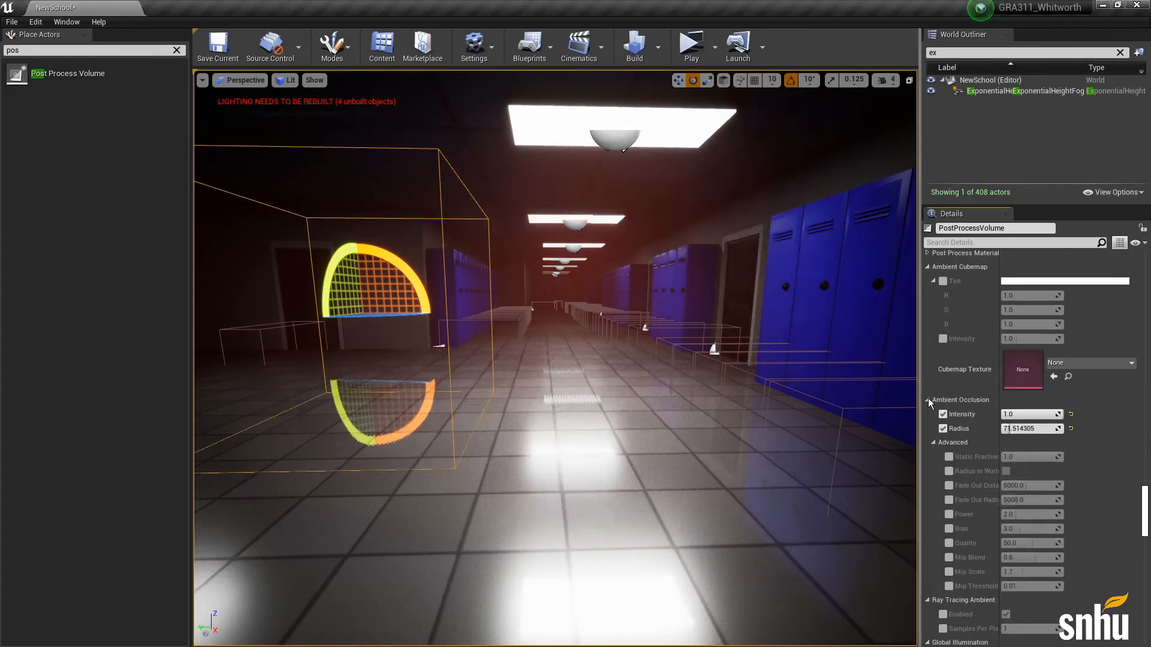
pyautogui.scroll(-8, 1040, 490)
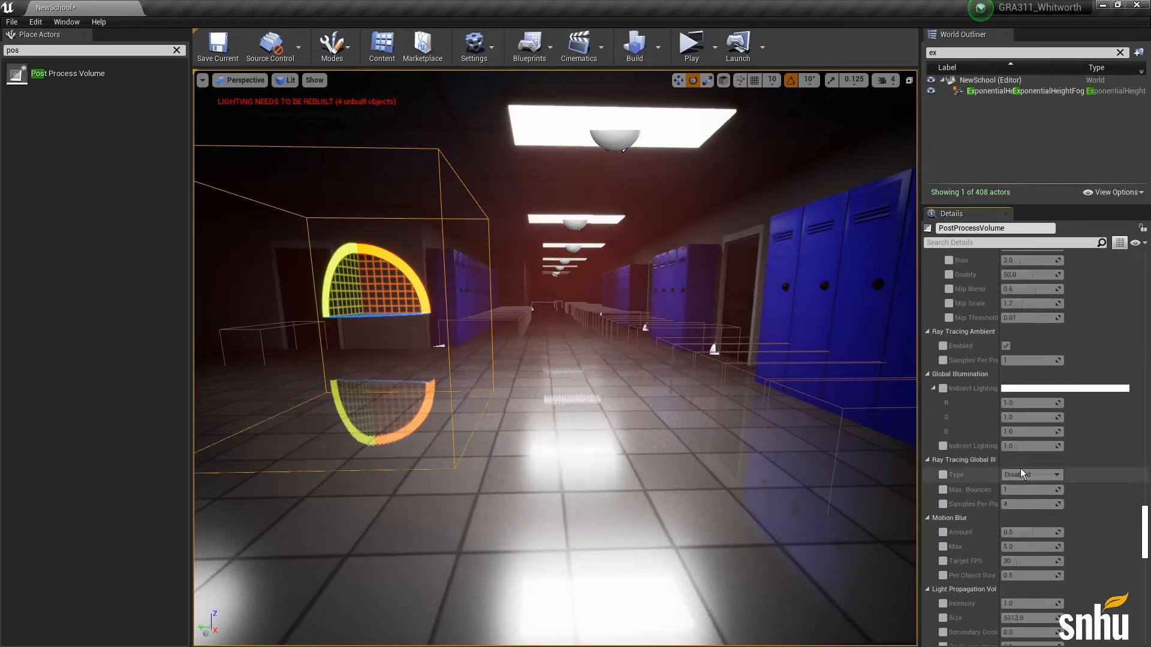
pyautogui.scroll(-10, 1045, 480)
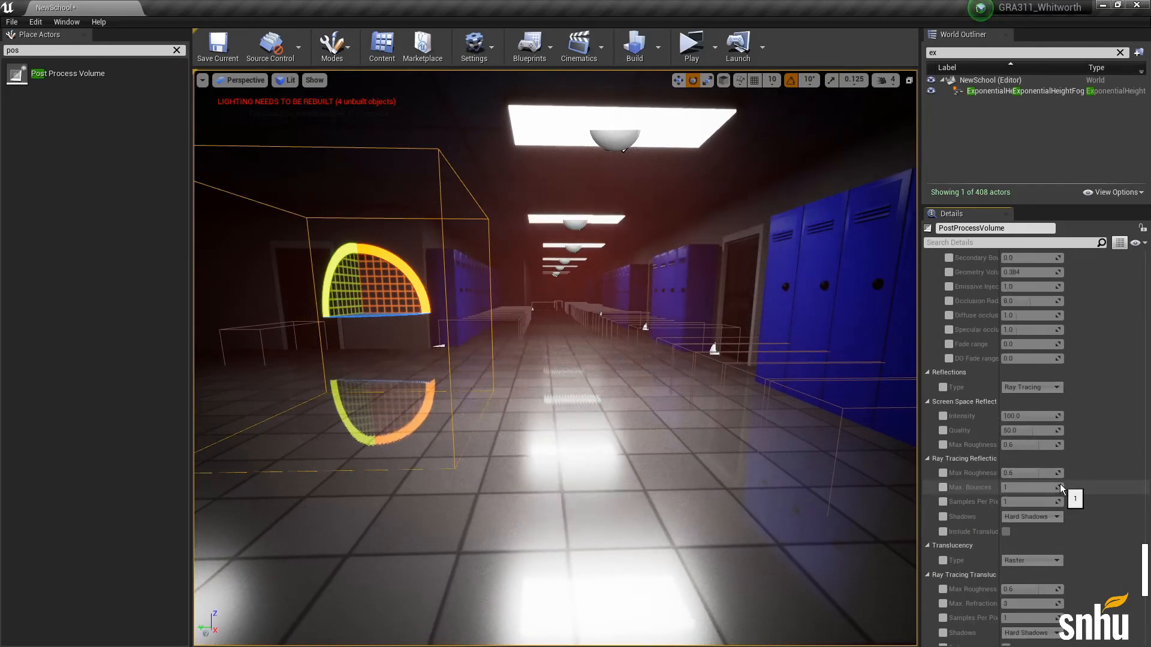
pyautogui.scroll(-3, 1060, 486)
pyautogui.scroll(-6, 1060, 483)
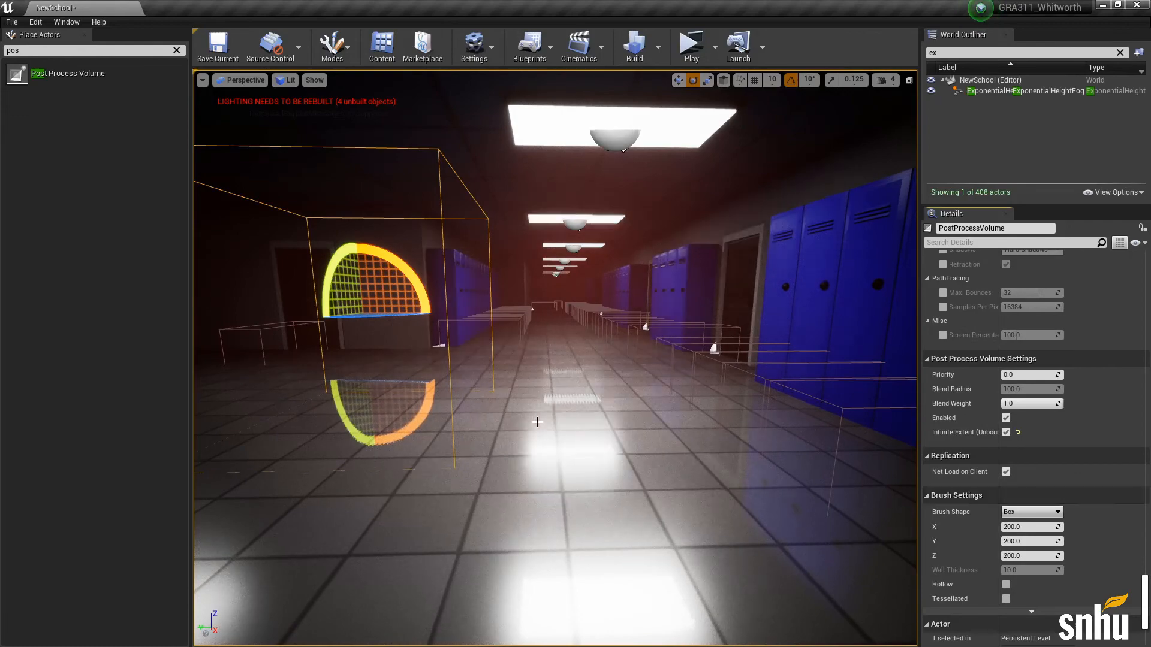
pyautogui.moveTo(566, 422)
pyautogui.mouseDown(button='right')
pyautogui.moveTo(720, 419)
pyautogui.moveTo(672, 396)
pyautogui.moveTo(617, 419)
pyautogui.moveTo(566, 421)
pyautogui.mouseUp(button='right')
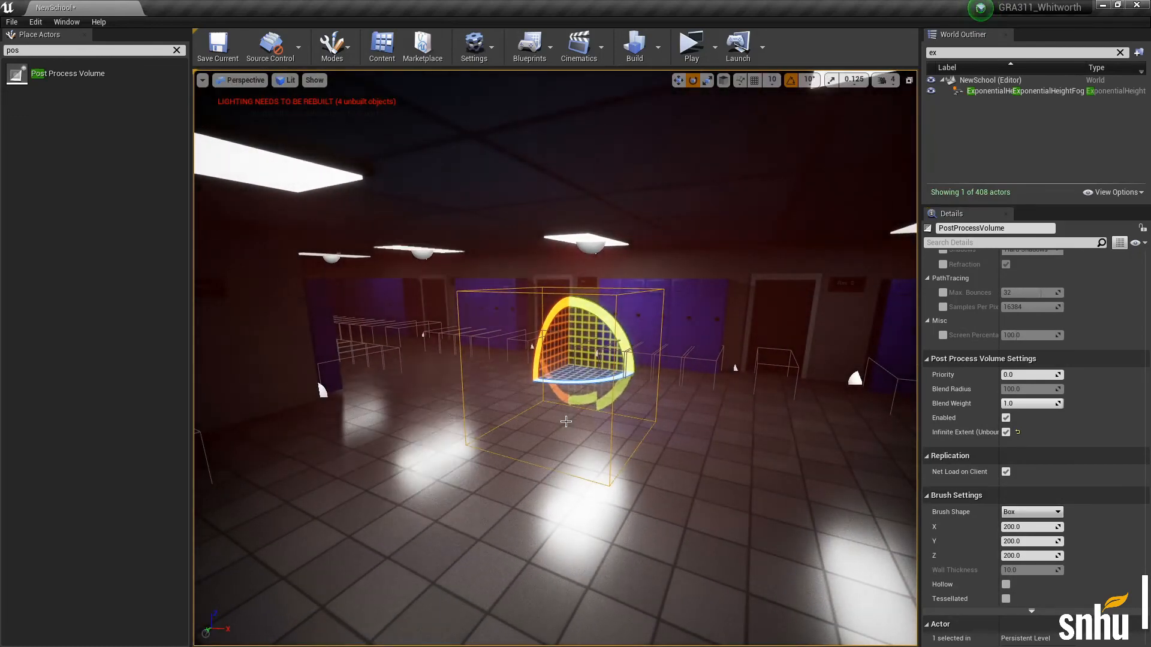
pyautogui.moveTo(587, 440)
pyautogui.mouseDown(button='right')
pyautogui.moveTo(480, 439)
pyautogui.moveTo(586, 436)
pyautogui.mouseUp(button='right')
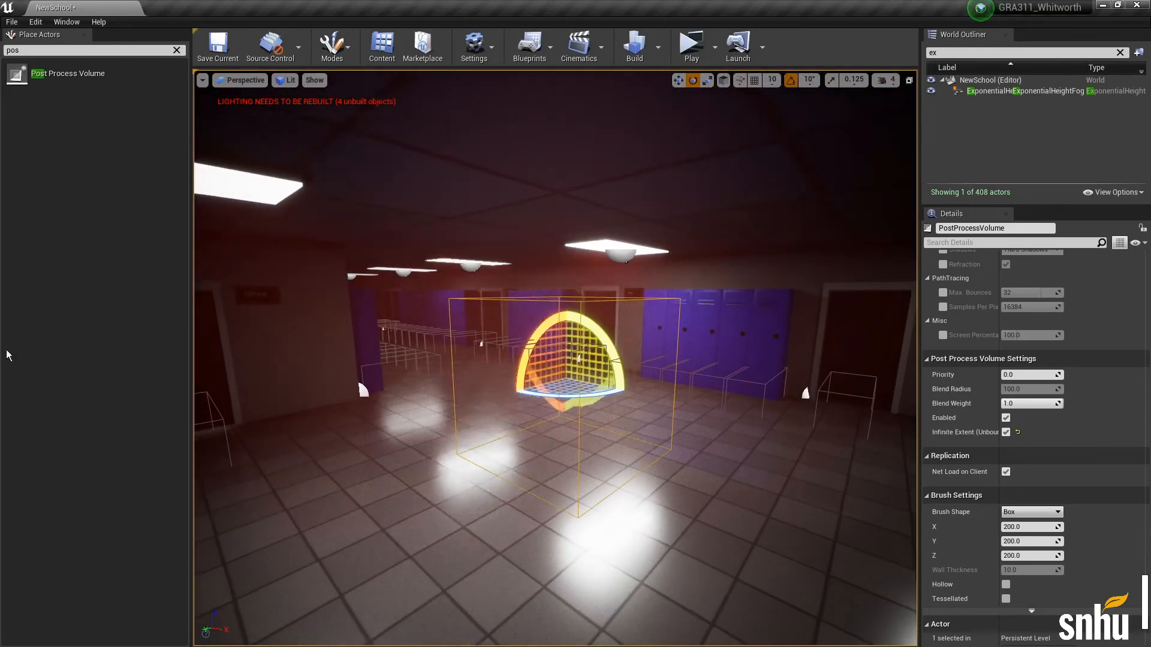